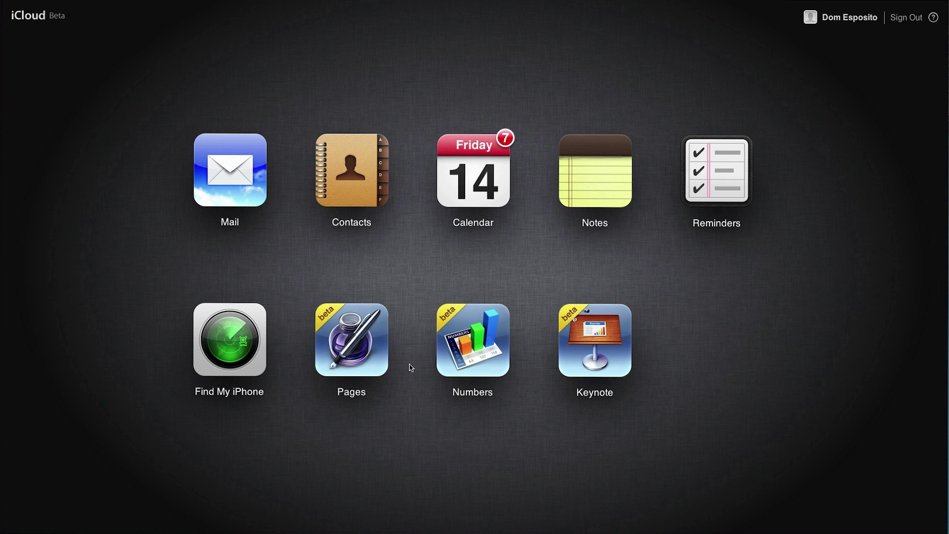
Open the Formal Letter in Pages and change its date to June 13, 2013
left_click(360, 345)
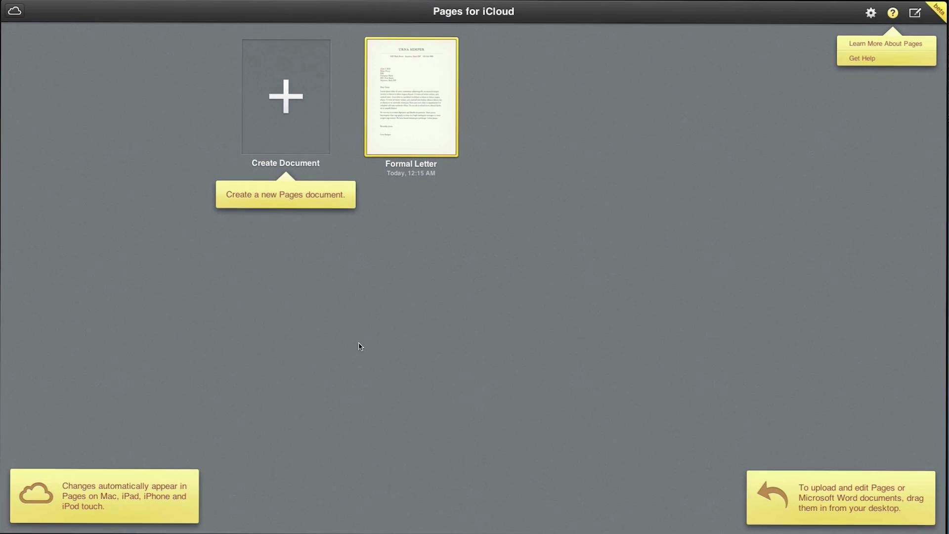
double_click(415, 116)
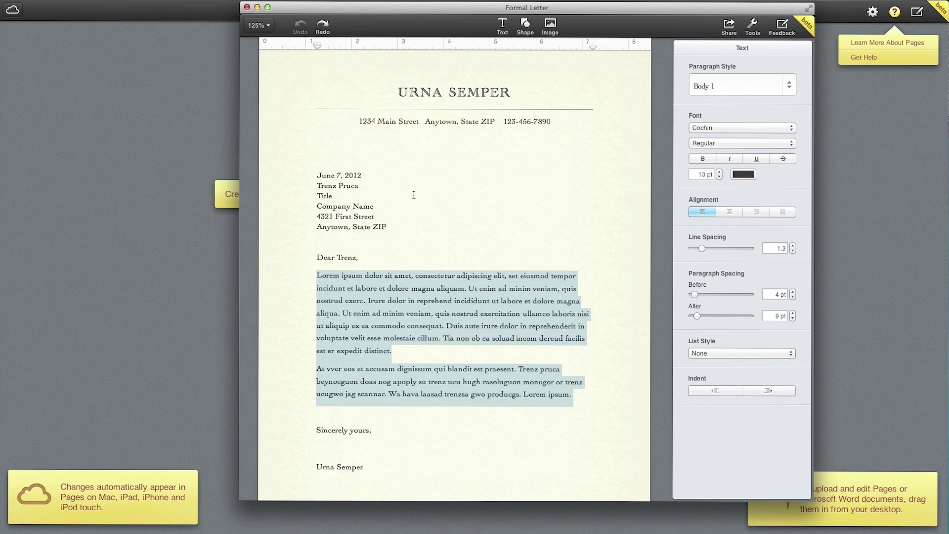
left_click(339, 174)
type("June")
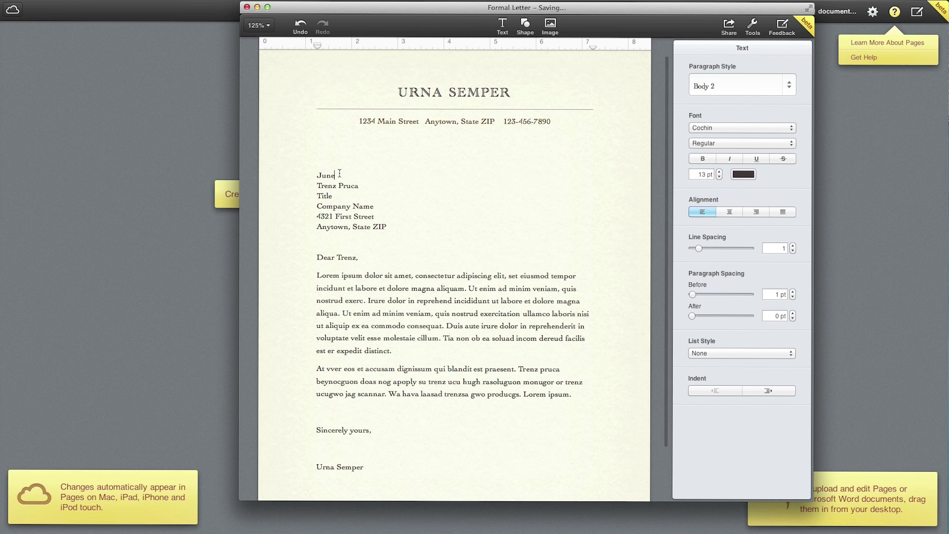
type(", 13")
key("BackSpace")
key("BackSpace")
key("BackSpace")
key("BackSpace")
type("13, 2013")
Replace the recipient block with a new recipient name and the address 123 W USA
left_click(338, 185)
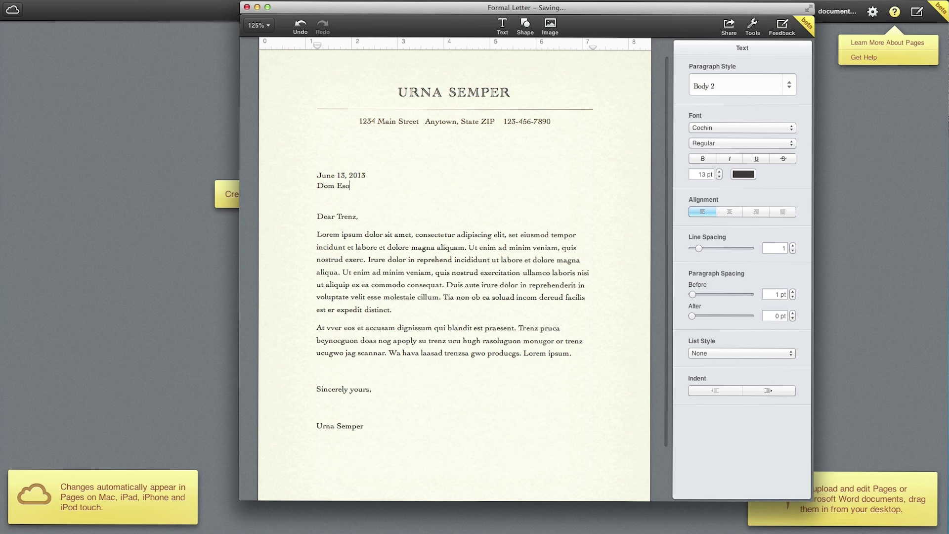
key("Return")
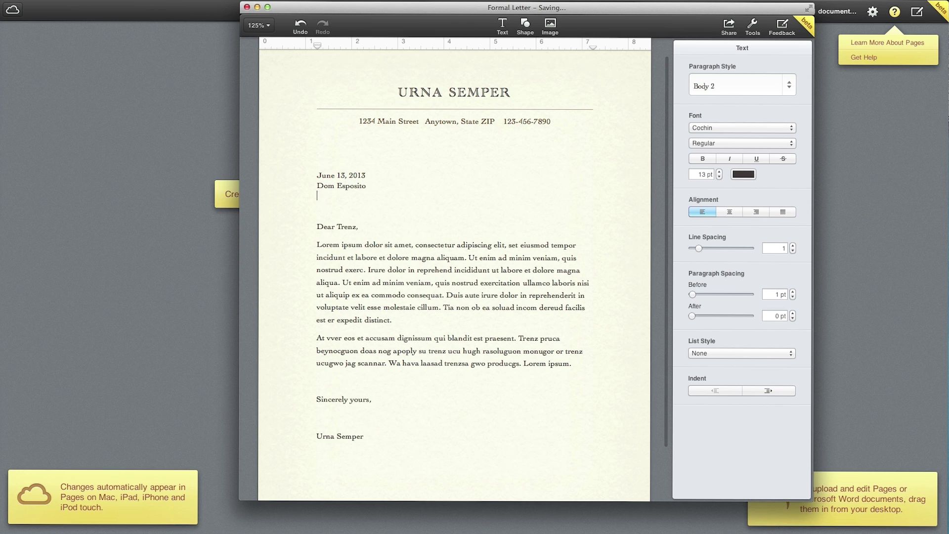
type("123 W USA")
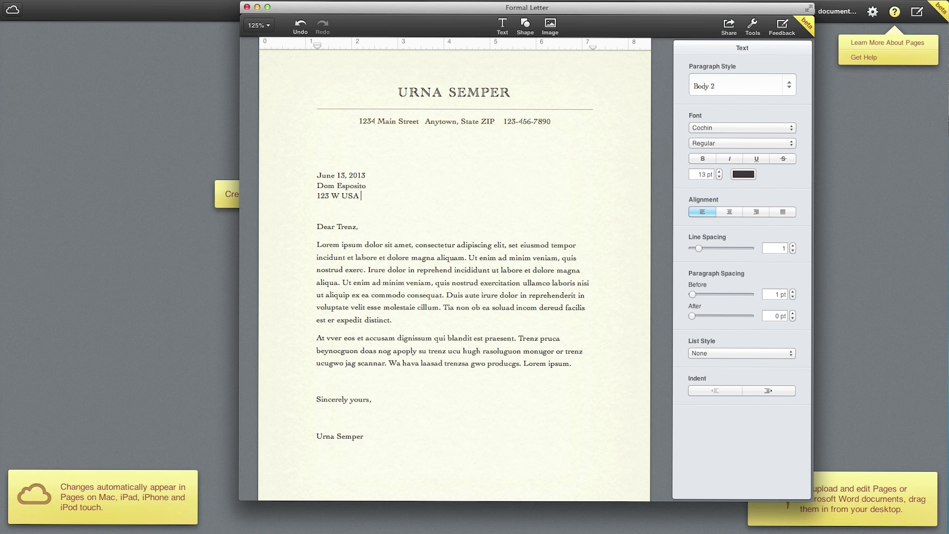
left_click(383, 264)
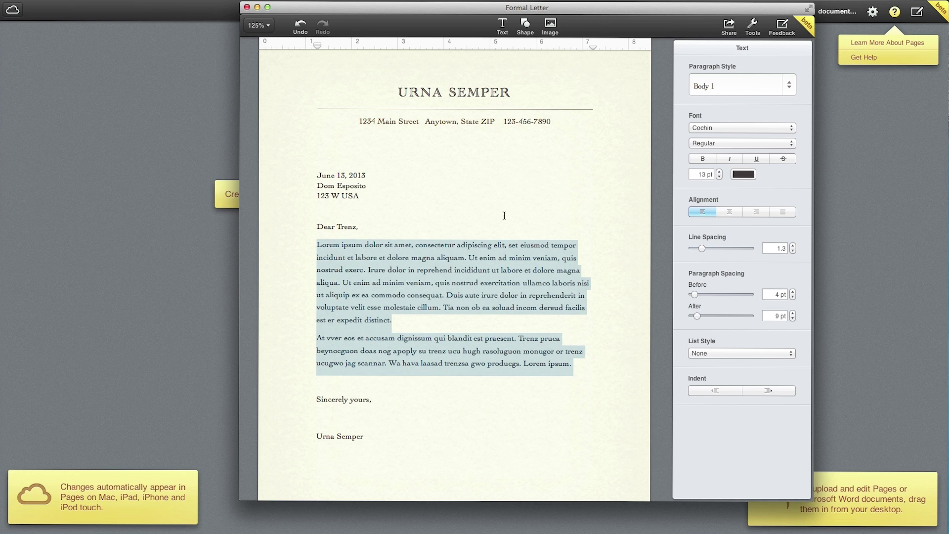
Insert the iPhone home-screen screenshot below the address and shrink it to a smaller size
left_click(487, 205)
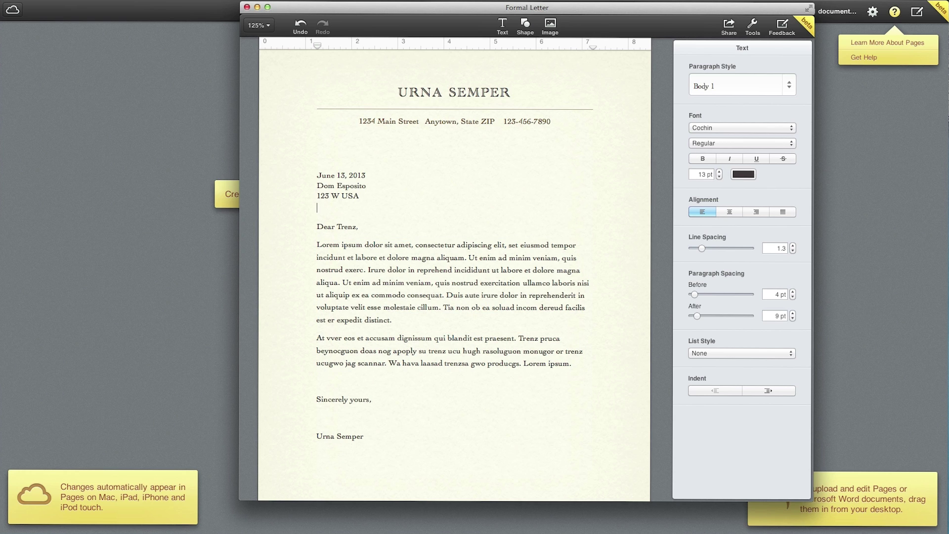
left_click_drag(462, 210, 355, 213)
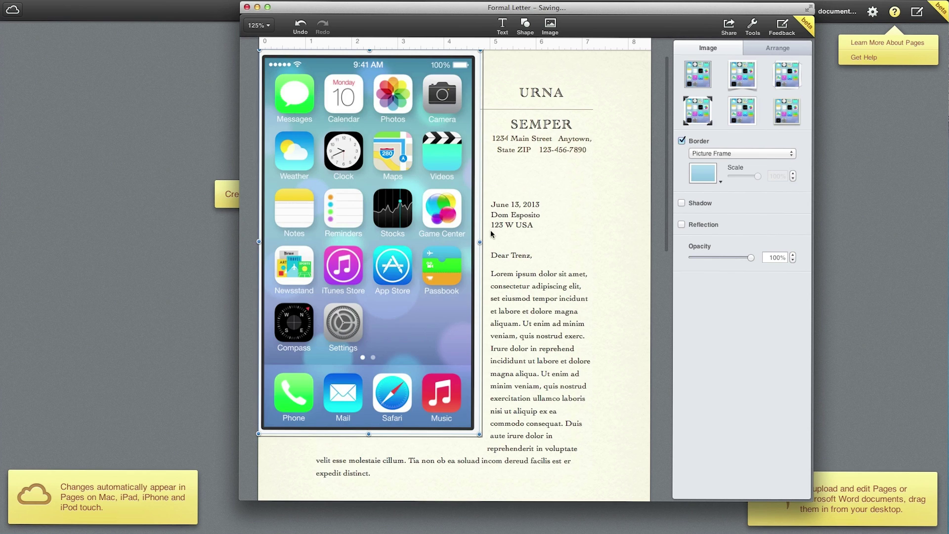
scroll(522, 239, "down", 5)
scroll(522, 238, "up", 4)
left_click_drag(479, 53, 465, 295)
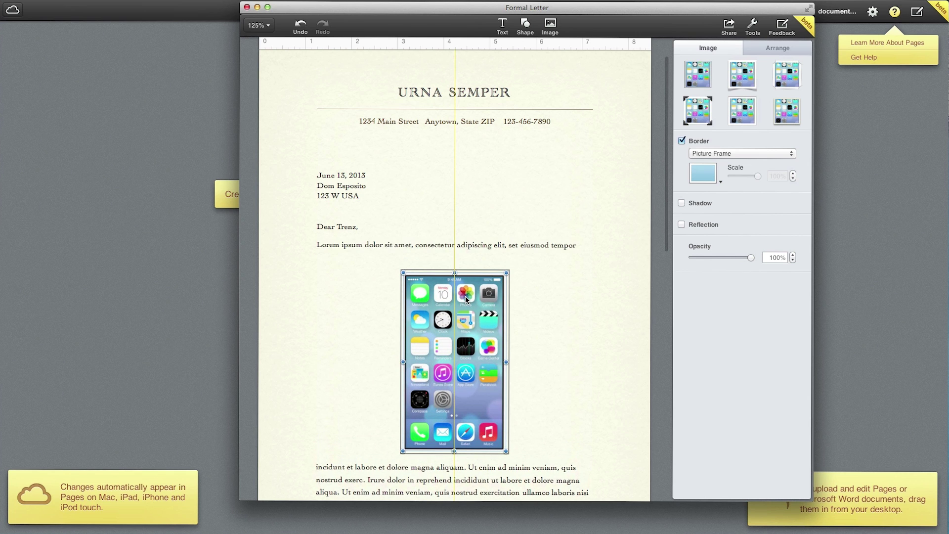
left_click(712, 174)
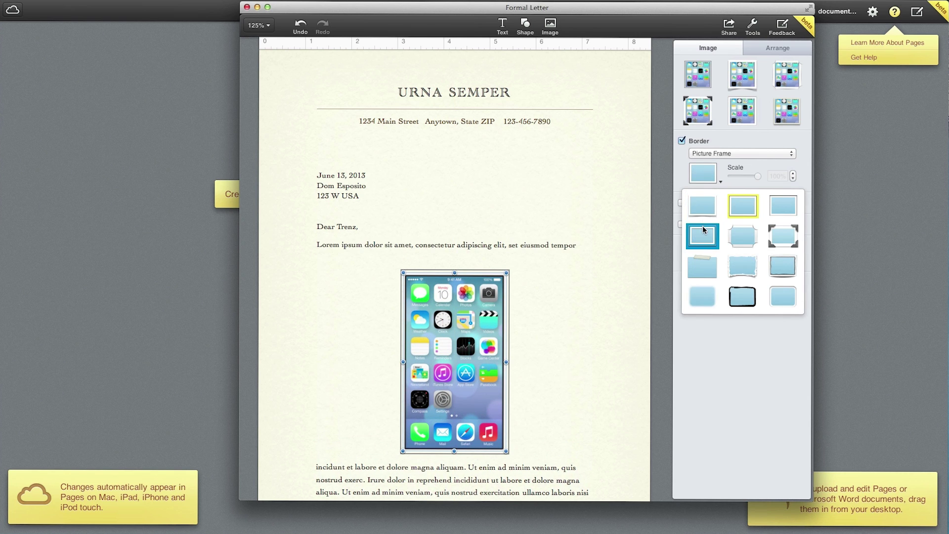
Try a grey picture-frame mat, then give the image a black brush-stroke frame border
left_click(701, 235)
left_click(707, 175)
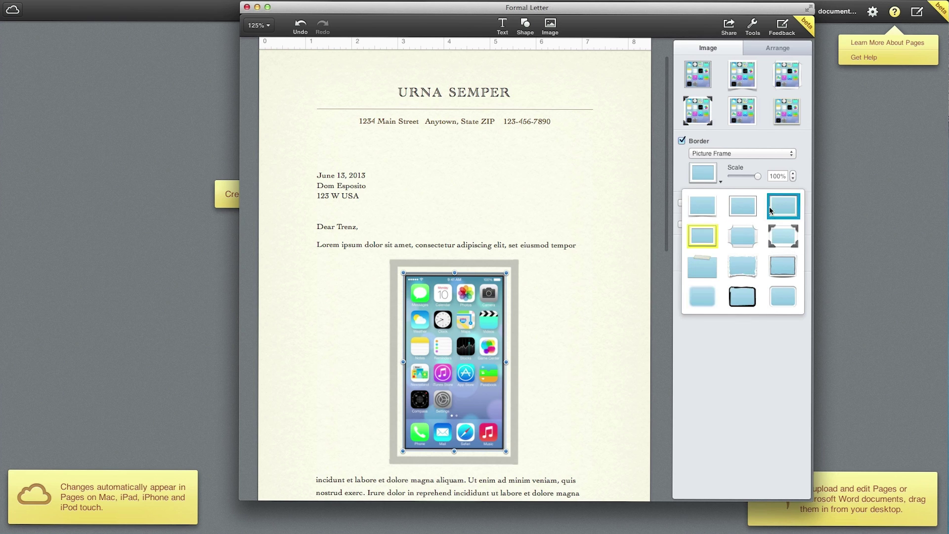
left_click(752, 289)
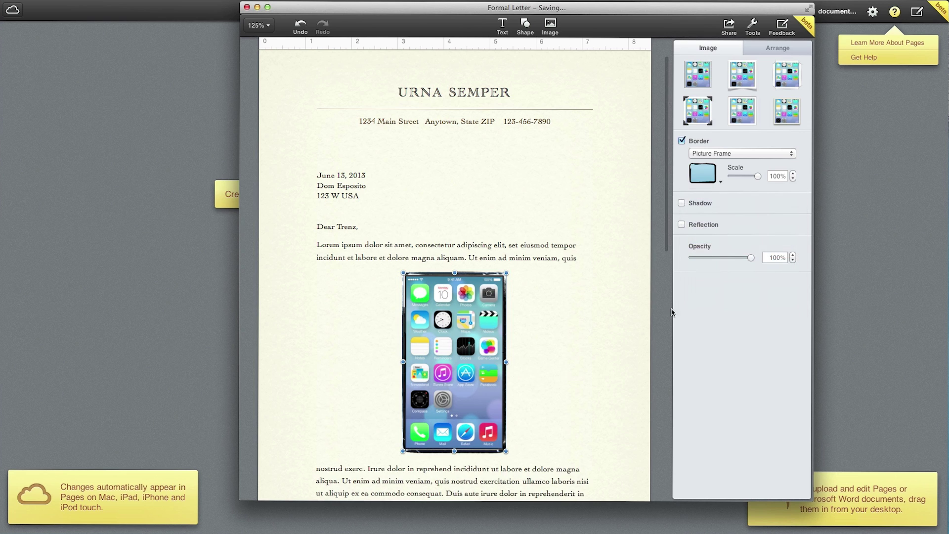
Check the paragraphs around the image and the URNA SEMPER title, then close the letter
triple_click(535, 343)
left_click(471, 314)
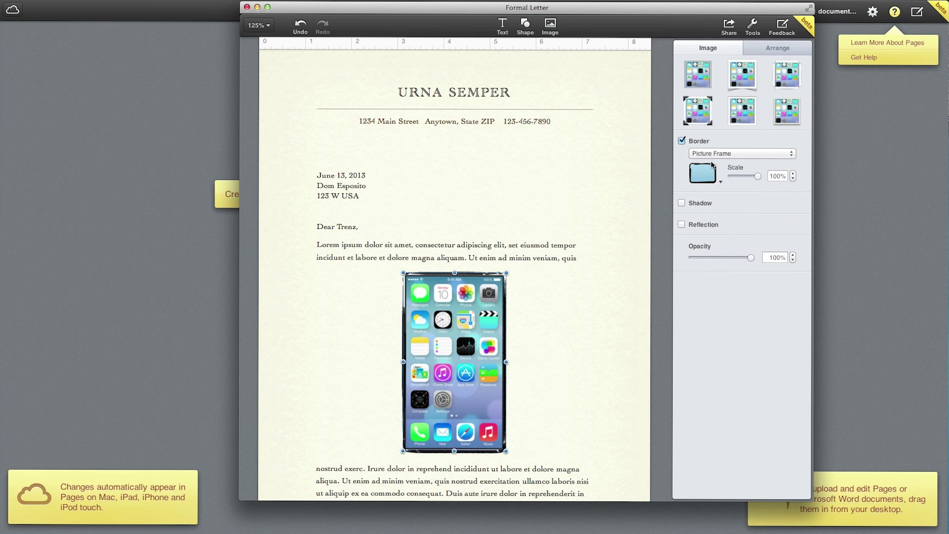
triple_click(507, 245)
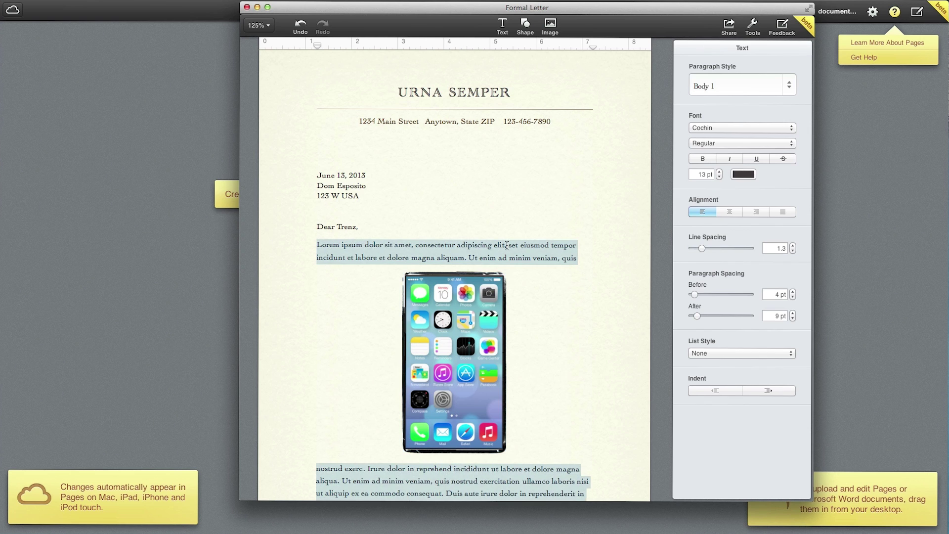
scroll(506, 246, "down", 5)
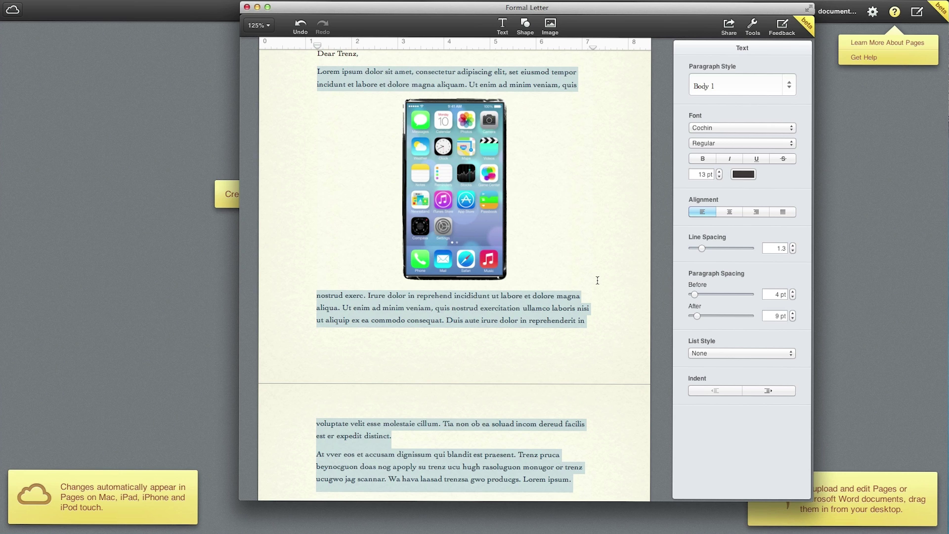
scroll(596, 280, "up", 5)
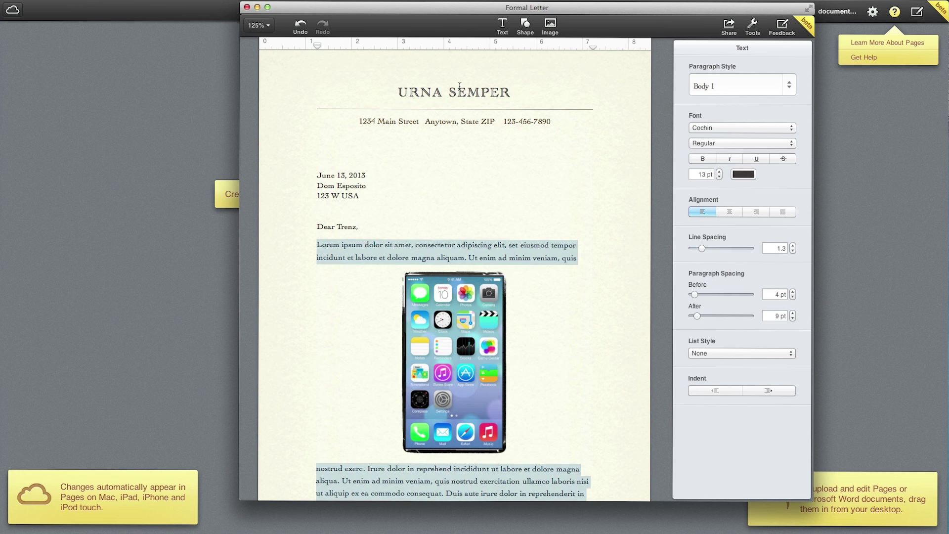
triple_click(460, 89)
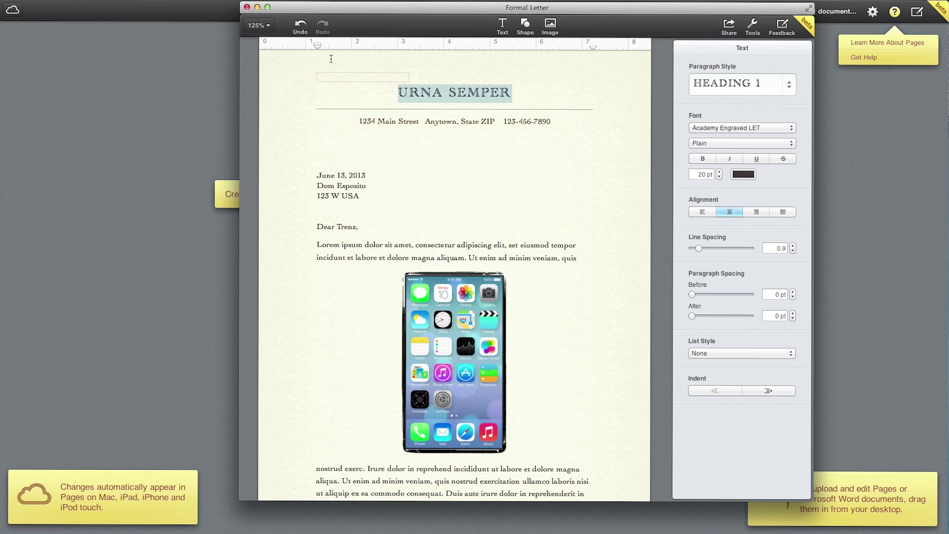
left_click(247, 7)
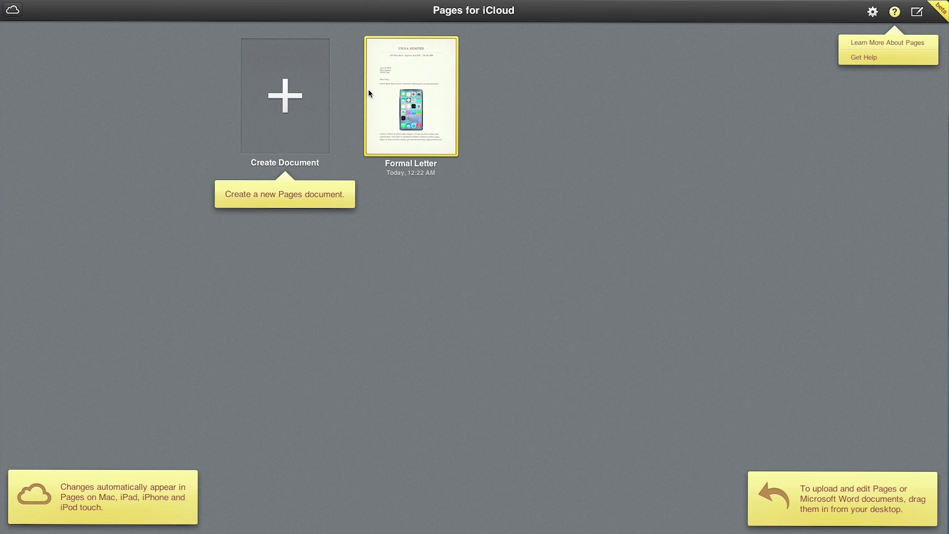
Go back to the iCloud home screen, launch Keynote and select the Presentation document
left_click(11, 13)
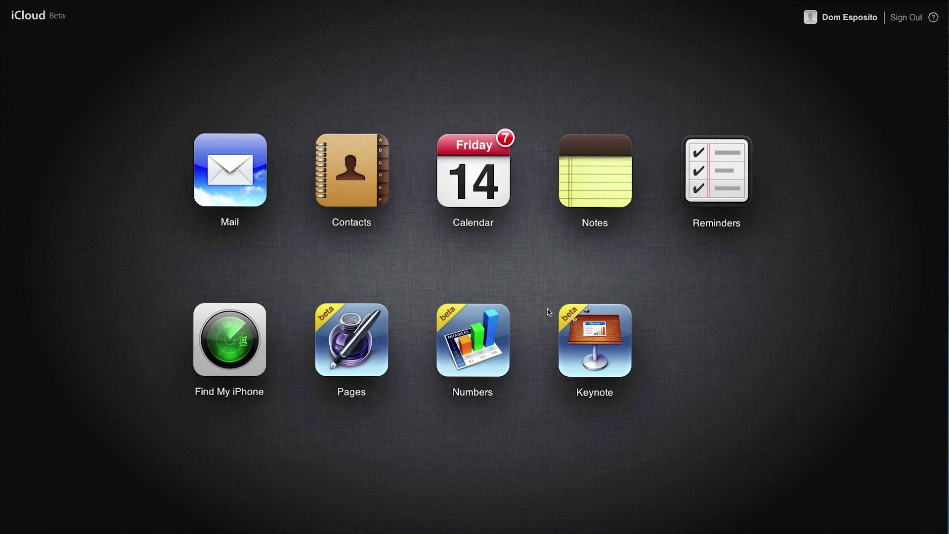
left_click(587, 330)
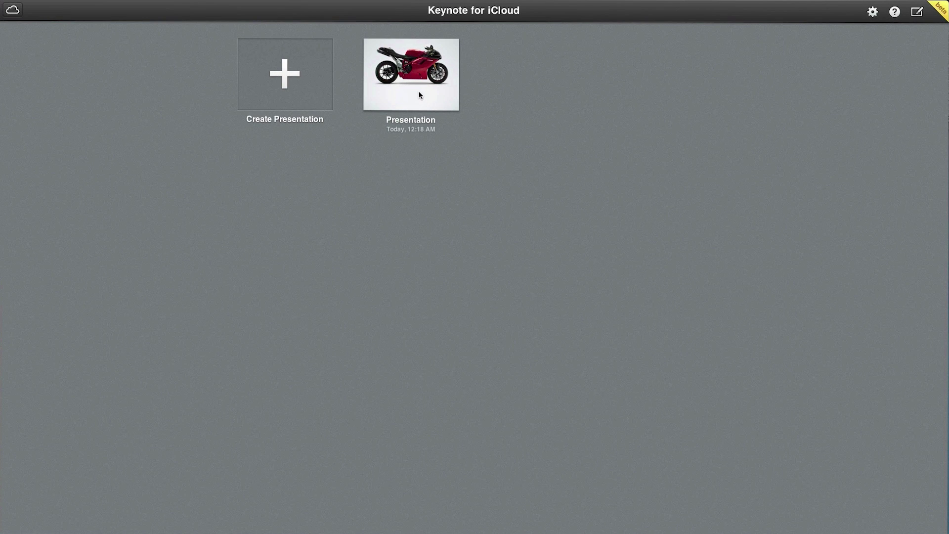
left_click(419, 94)
Open the Presentation and title the first slide HELLO ICLOUD!
double_click(420, 94)
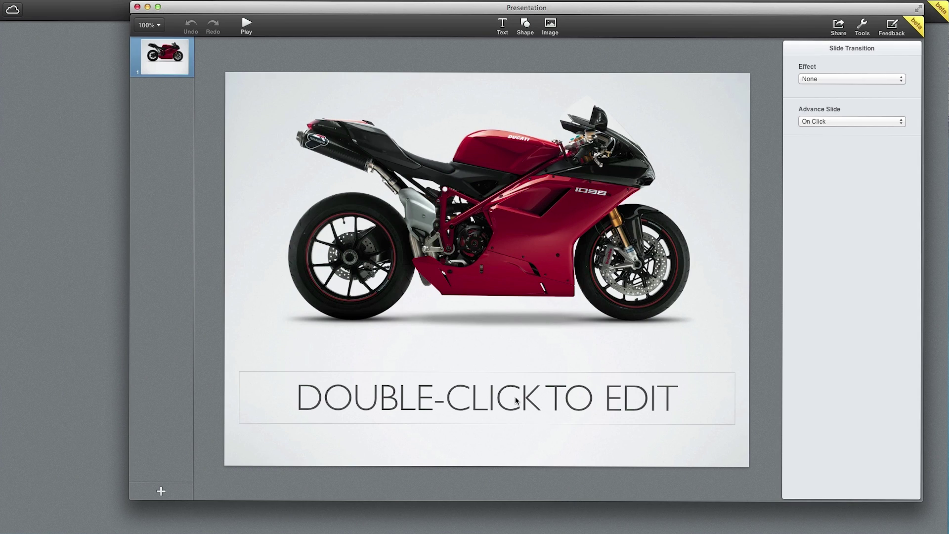
double_click(516, 397)
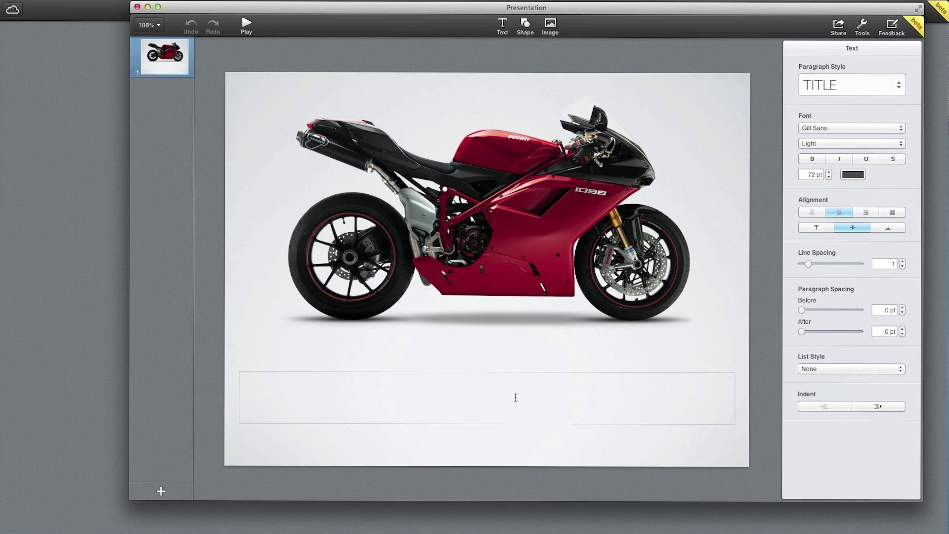
type("HELLO")
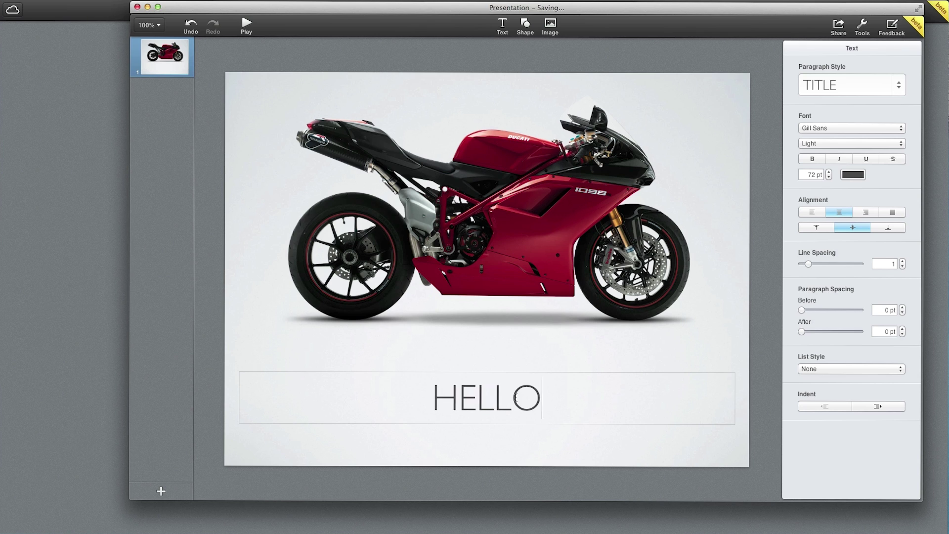
type(" ICLOUD")
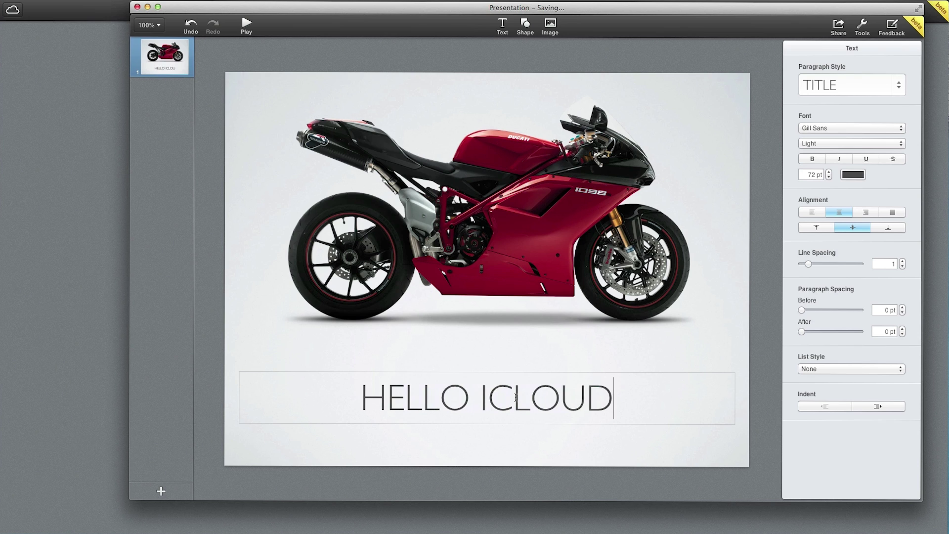
type("!")
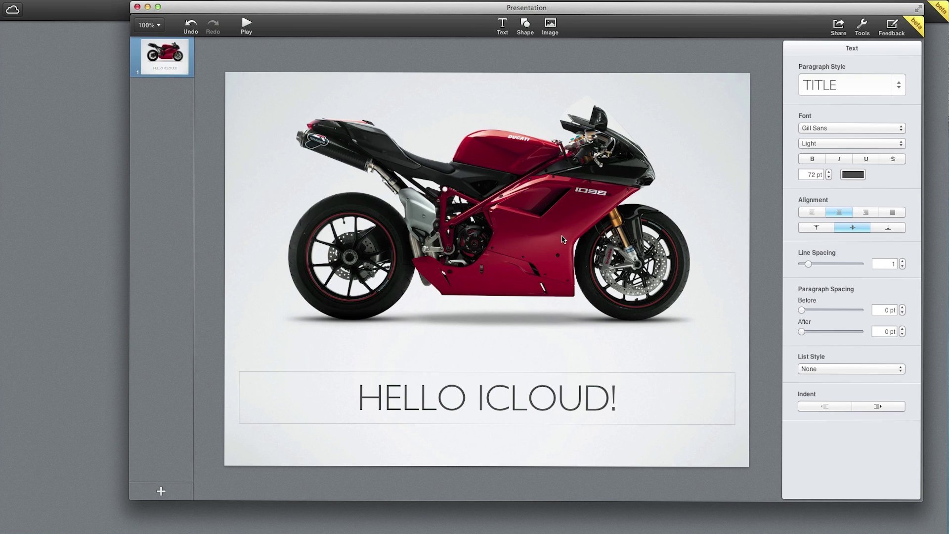
Give the motorcycle photo a white Picture Frame border
left_click(562, 240)
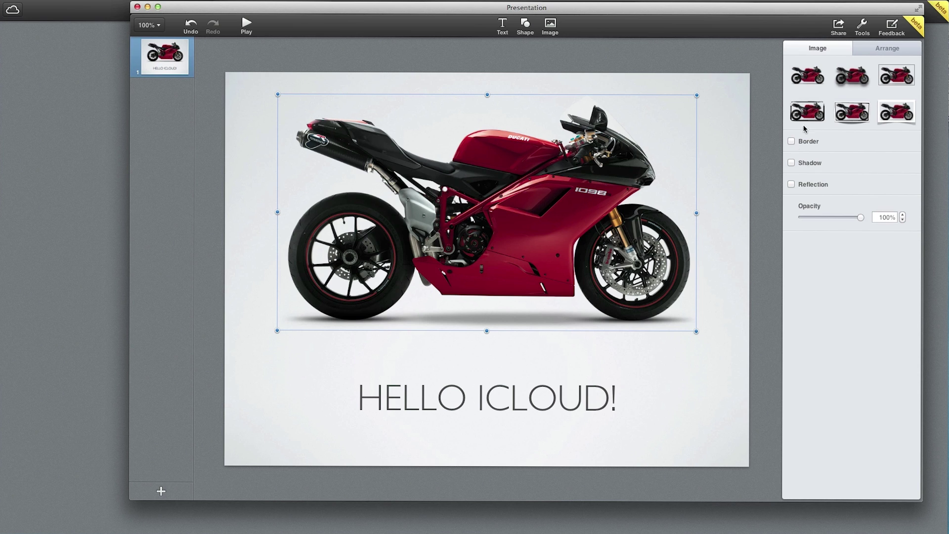
left_click(852, 116)
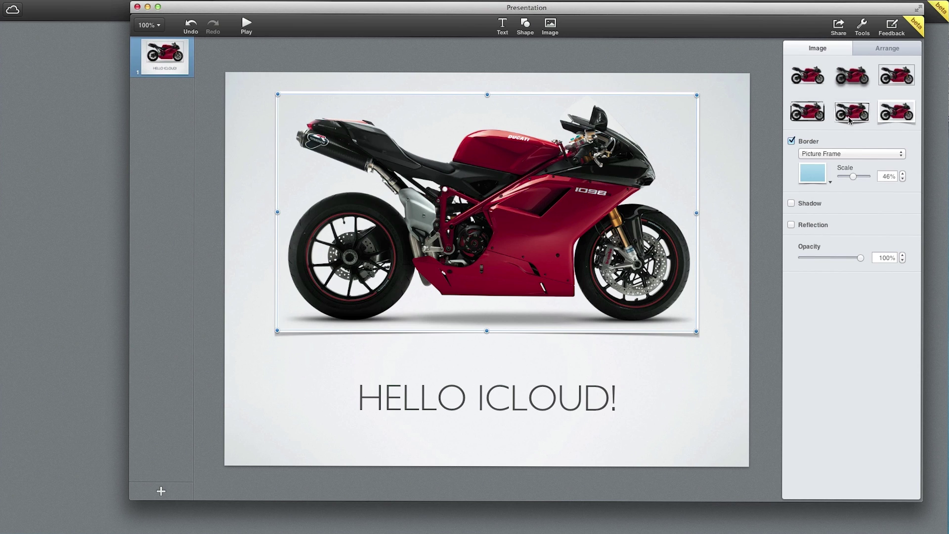
left_click(734, 137)
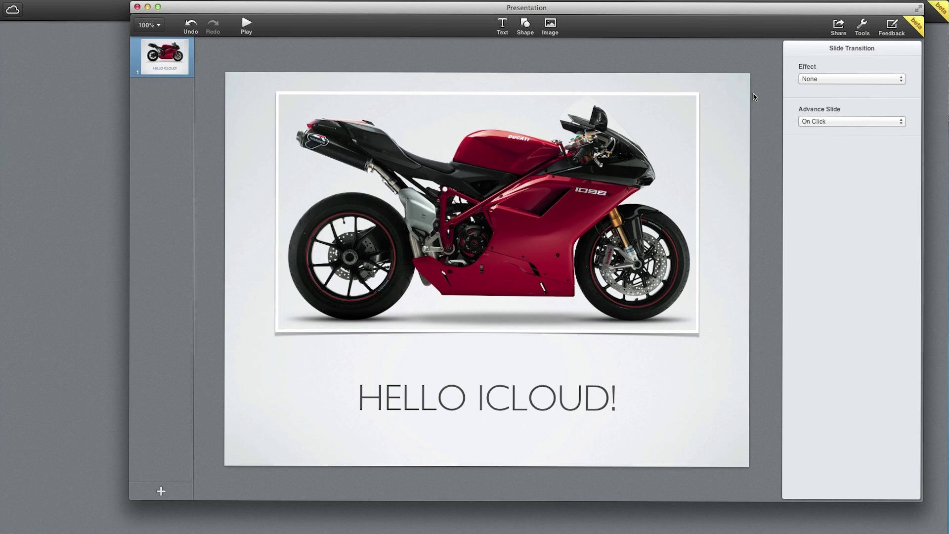
left_click(166, 71)
left_click(337, 127)
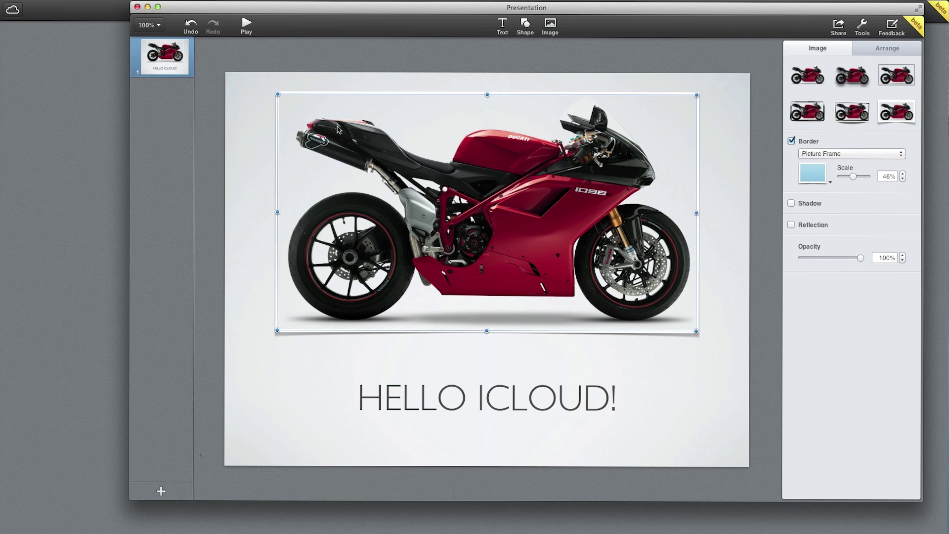
left_click(161, 490)
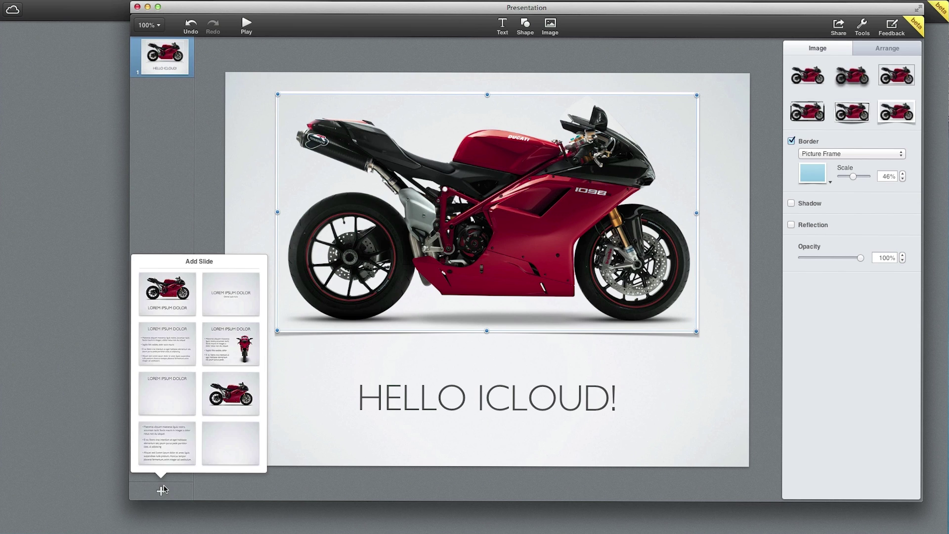
Add a front-view motorcycle slide titled THIS IS WHY I LOVE ICLOUD. and delete its bike picture
left_click(218, 350)
double_click(540, 120)
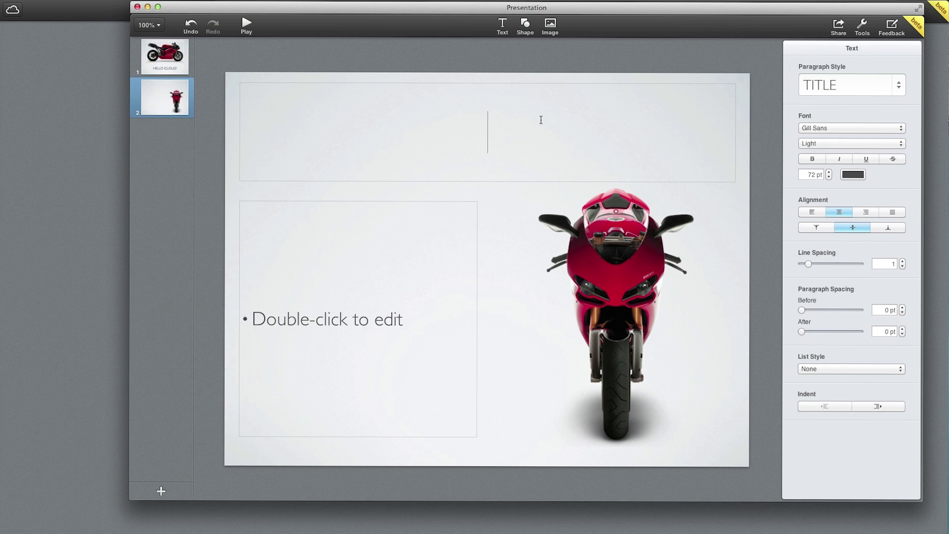
type("THIS IS WHY ")
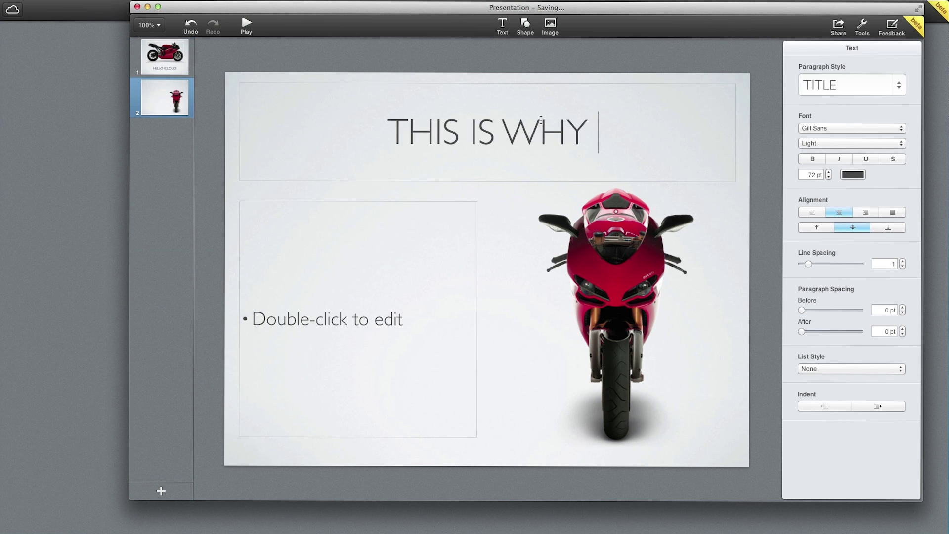
type("I LOVE ICLO")
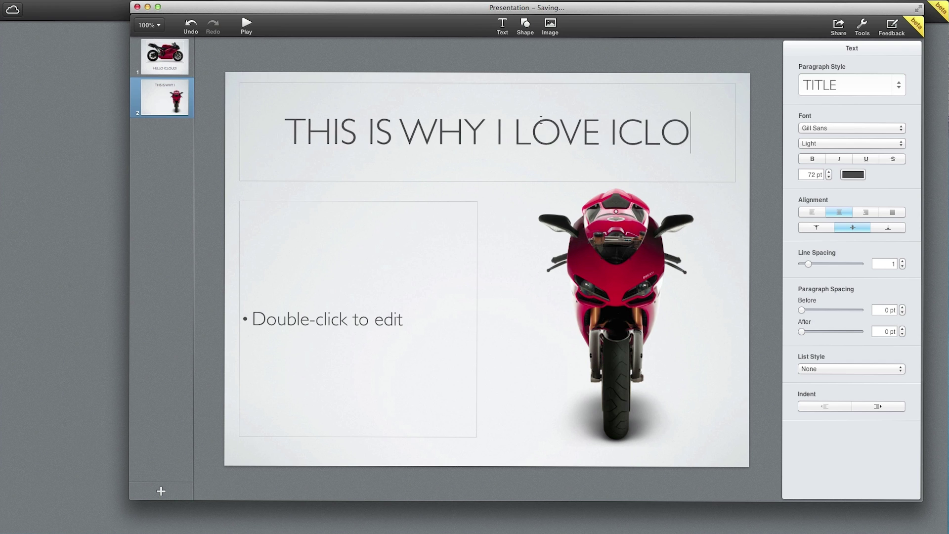
type("UD.")
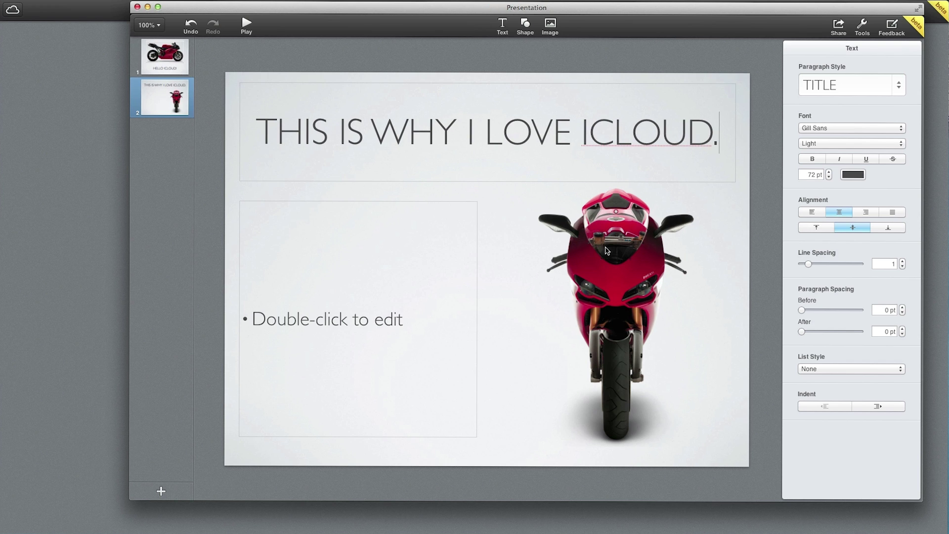
left_click(606, 250)
key("BackSpace")
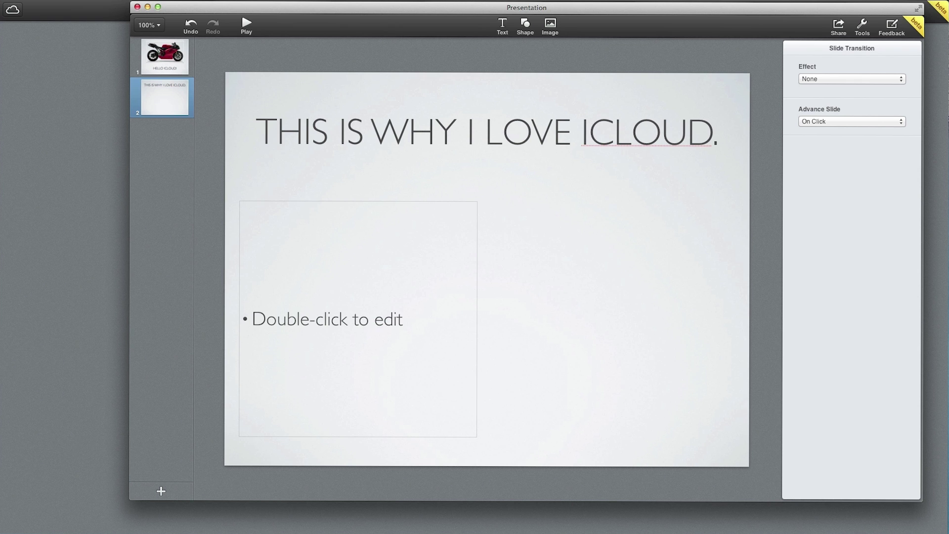
Place a shrunken Nyan Cat phone screenshot on slide 2 and type the first bullet, Point 1
left_click_drag(685, 247, 603, 279)
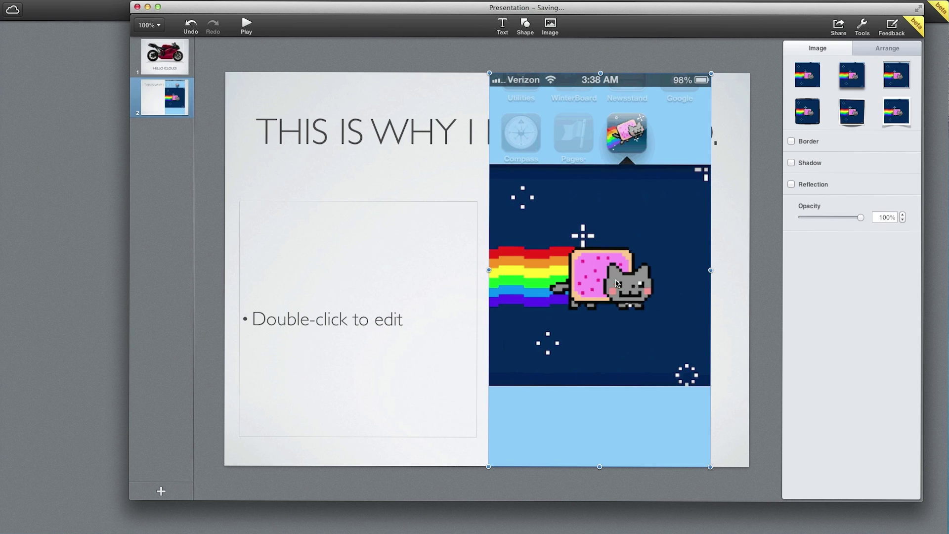
left_click_drag(710, 73, 660, 213)
double_click(422, 300)
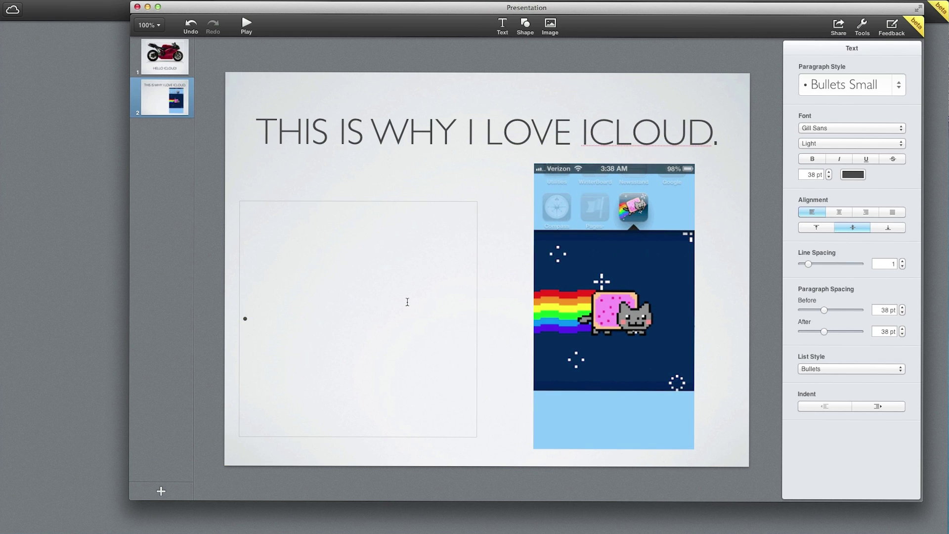
type("Point 1")
Add the bullets Point 2 and Point 3, leaving no empty fourth bullet
key("Return")
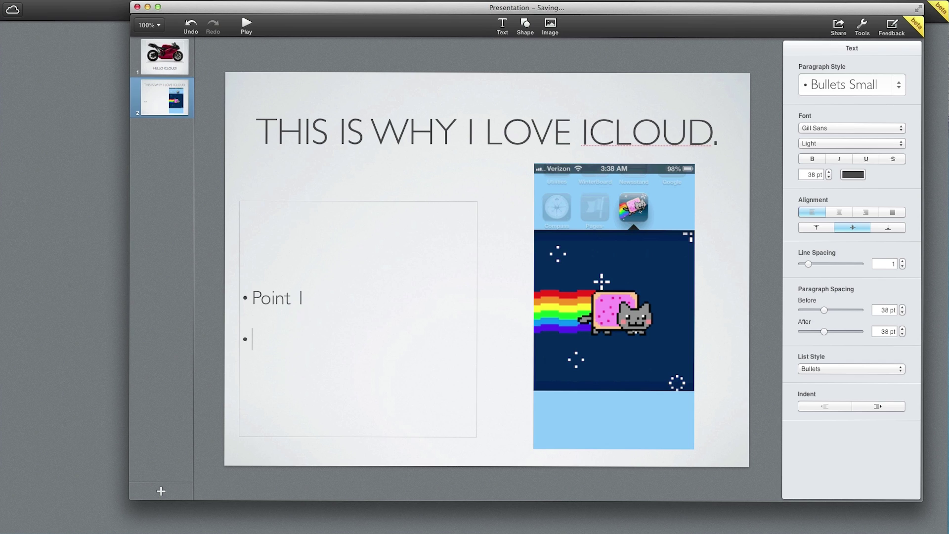
type("po")
key("BackSpace")
key("BackSpace")
type("Point 2")
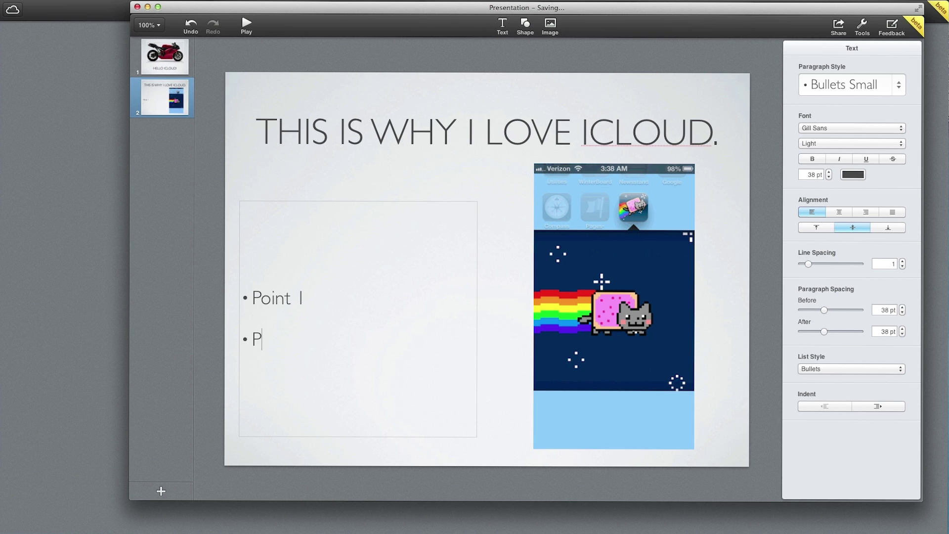
key("Return")
type("Point 3")
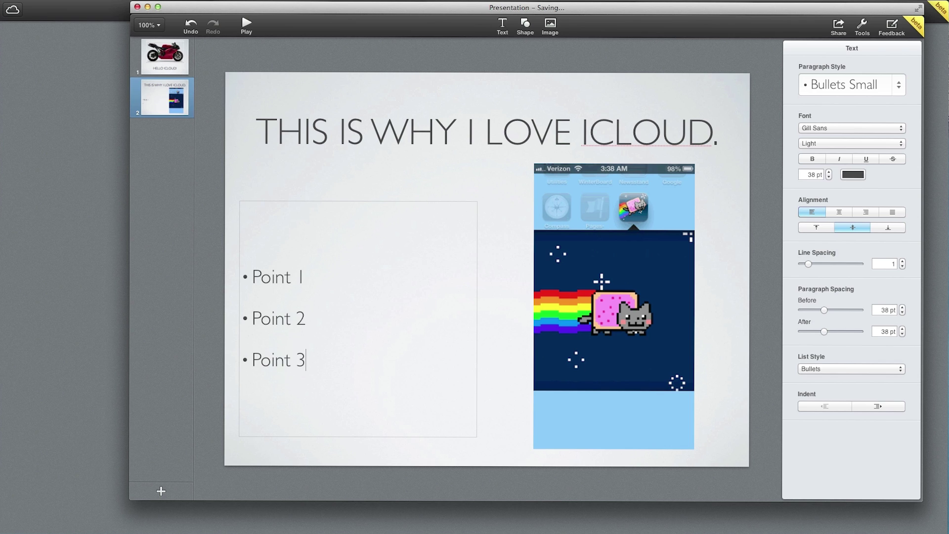
key("Return")
key("BackSpace")
left_click(161, 492)
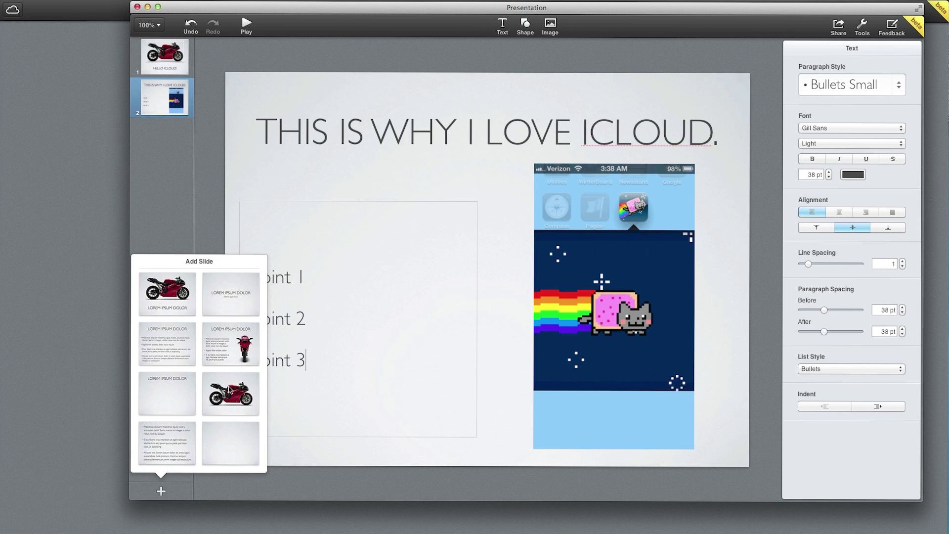
Add a third slide with the motorcycle layout and delete its motorcycle picture
left_click(228, 388)
left_click(576, 214)
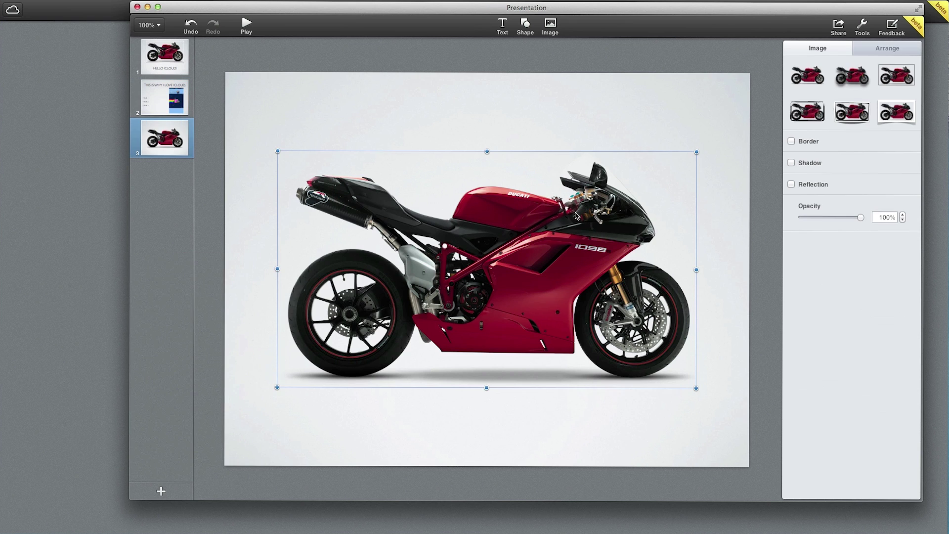
key("Delete")
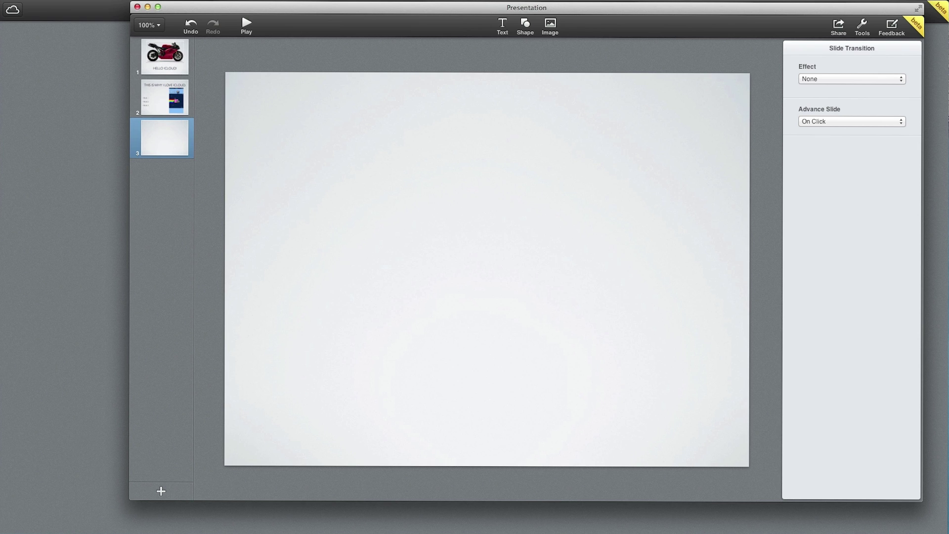
Place the Notifications settings screenshot on slide 3, shrink and centre it, and give it a dark frame
left_click_drag(948, 237, 472, 252)
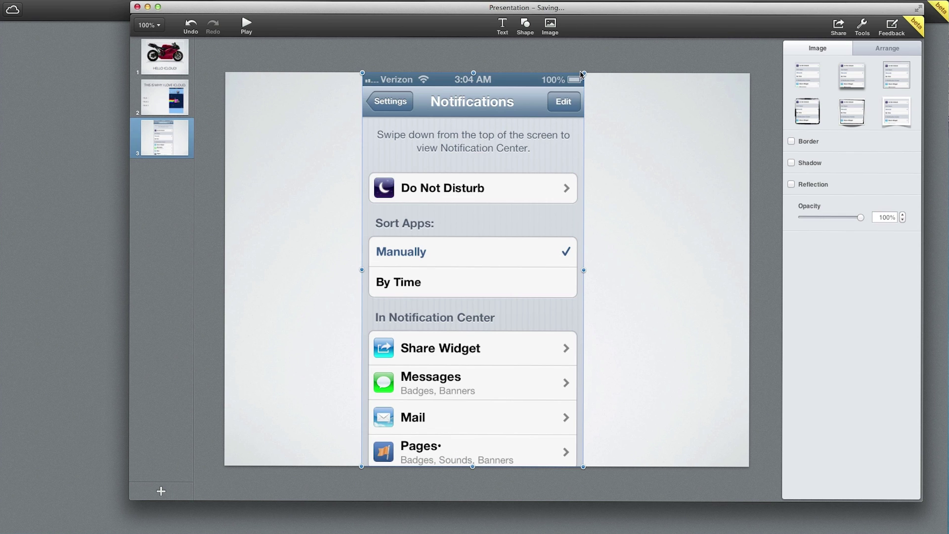
left_click_drag(583, 74, 516, 167)
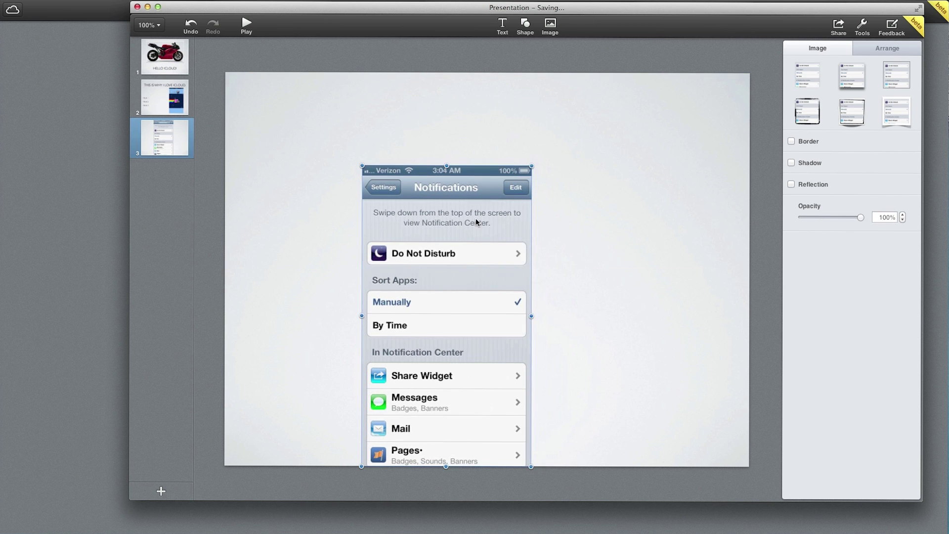
left_click_drag(475, 218, 517, 173)
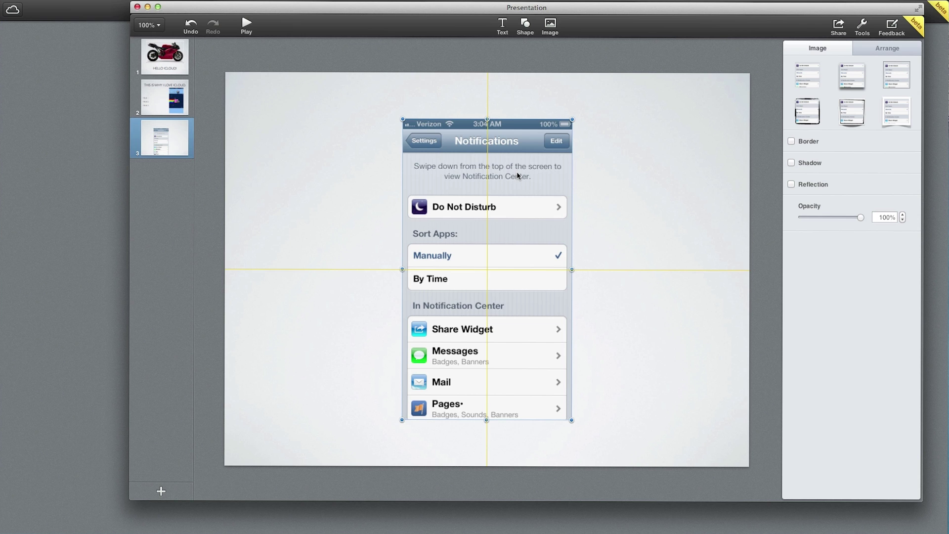
mouse_move(517, 173)
left_mouse_down()
mouse_move(538, 165)
mouse_move(517, 173)
left_mouse_up()
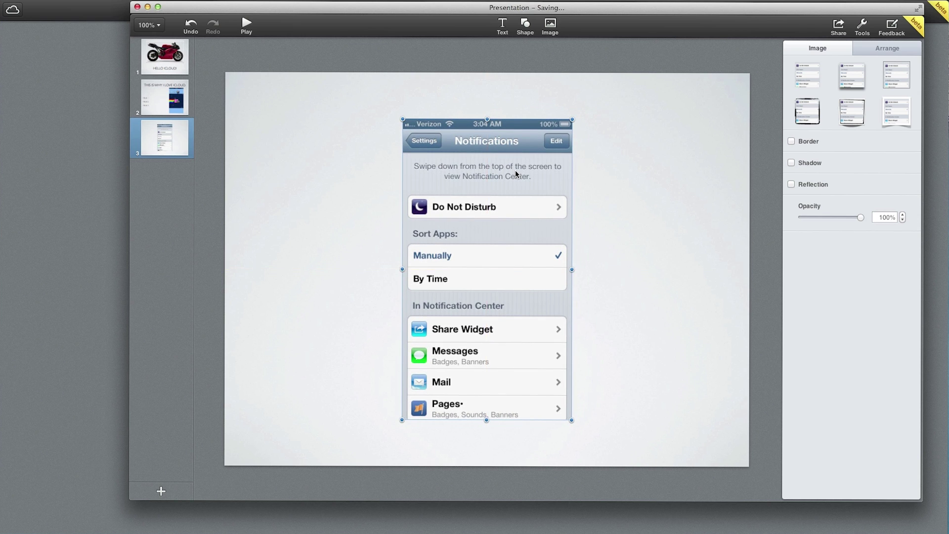
left_click(811, 109)
left_click(651, 163)
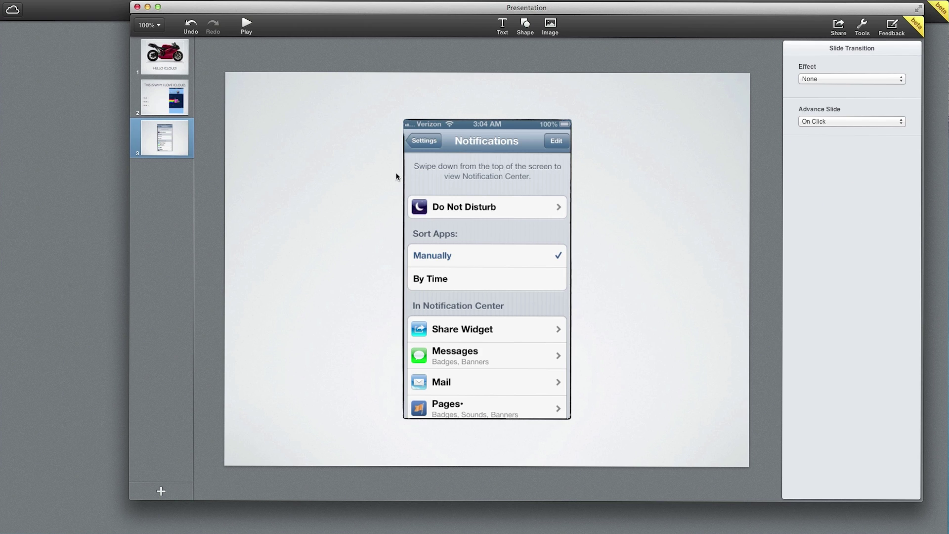
Add a fourth bullet-layout slide with the bullets Doing Good and iCloud
left_click(159, 491)
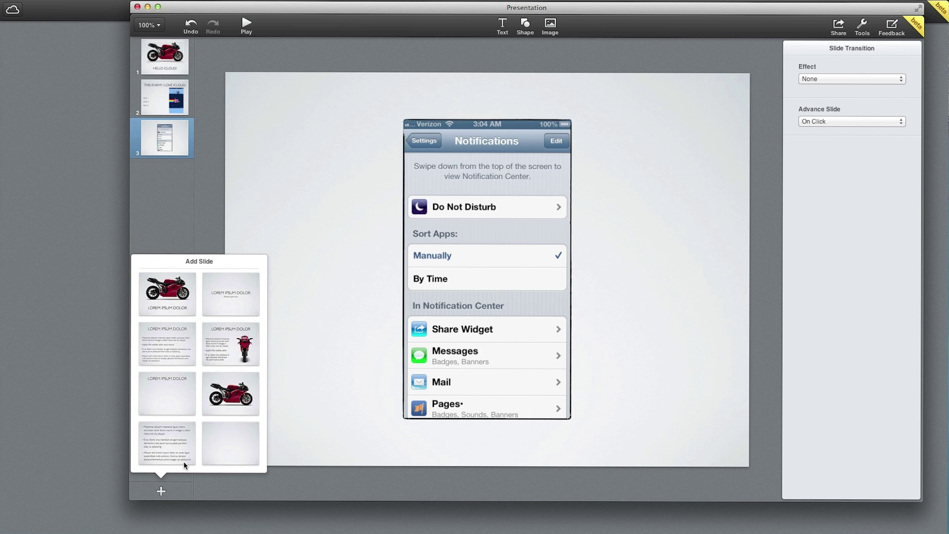
left_click(177, 436)
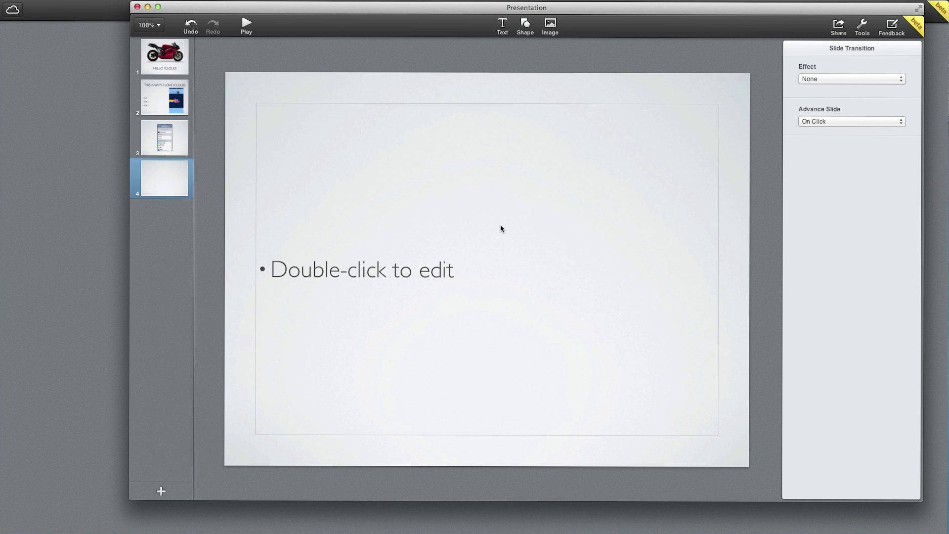
left_click(487, 229)
left_click(464, 258)
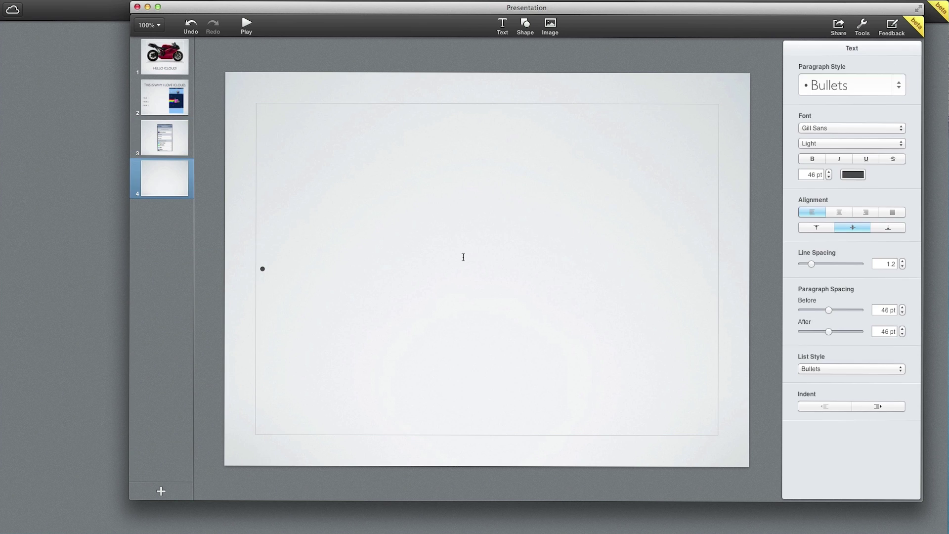
type("G")
key("BackSpace")
type("Doing Good")
key("Return")
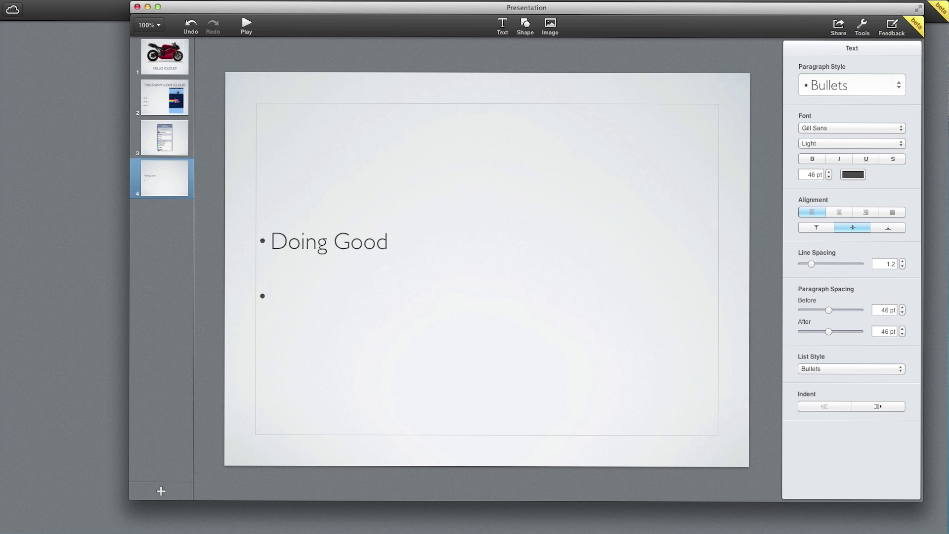
type("Icloud")
key("BackSpace")
key("BackSpace")
key("BackSpace")
key("BackSpace")
key("BackSpace")
key("BackSpace")
type("iCloud")
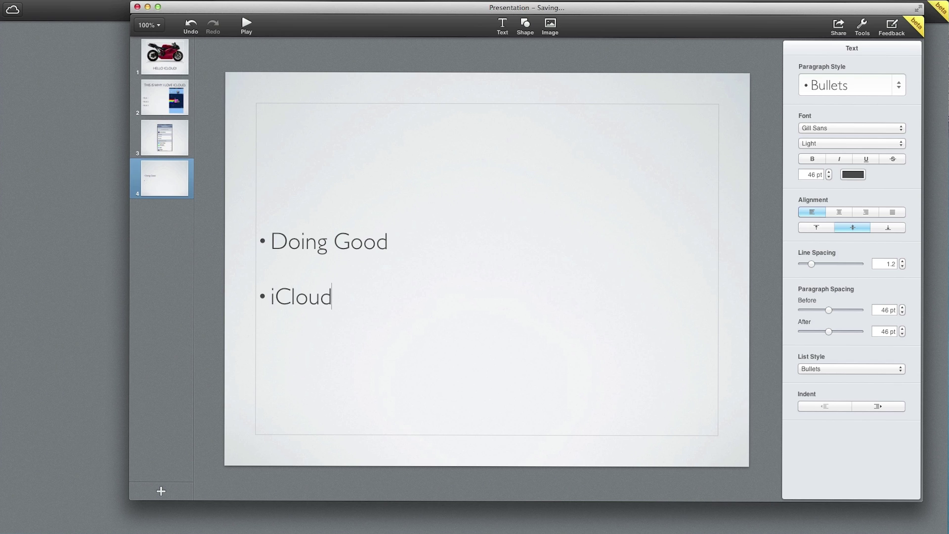
key("Return")
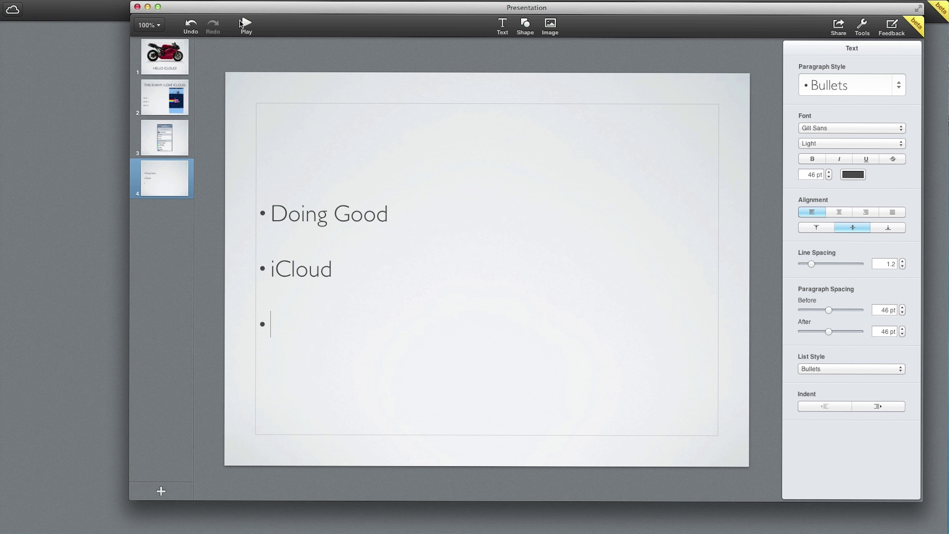
Play the slideshow from slide 1 through all four slides, then close the presentation
left_click(179, 58)
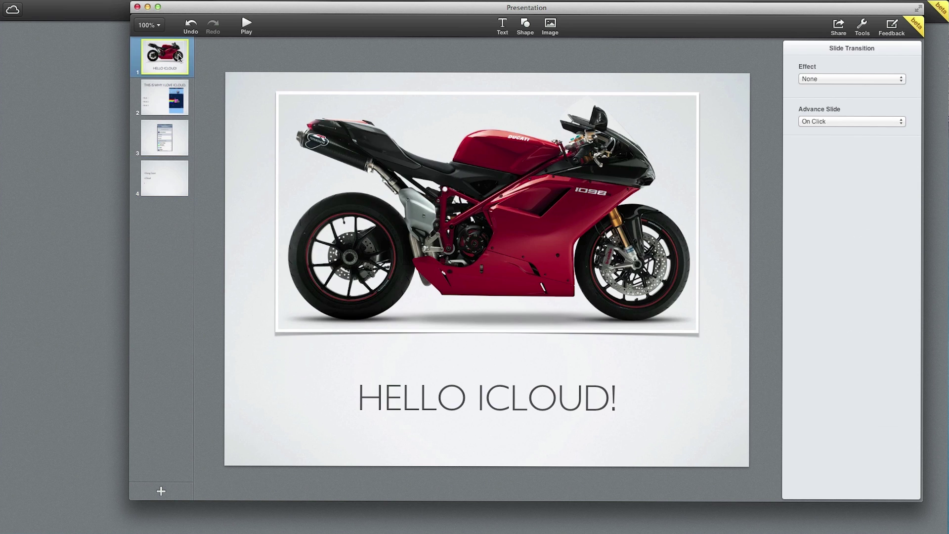
left_click(246, 26)
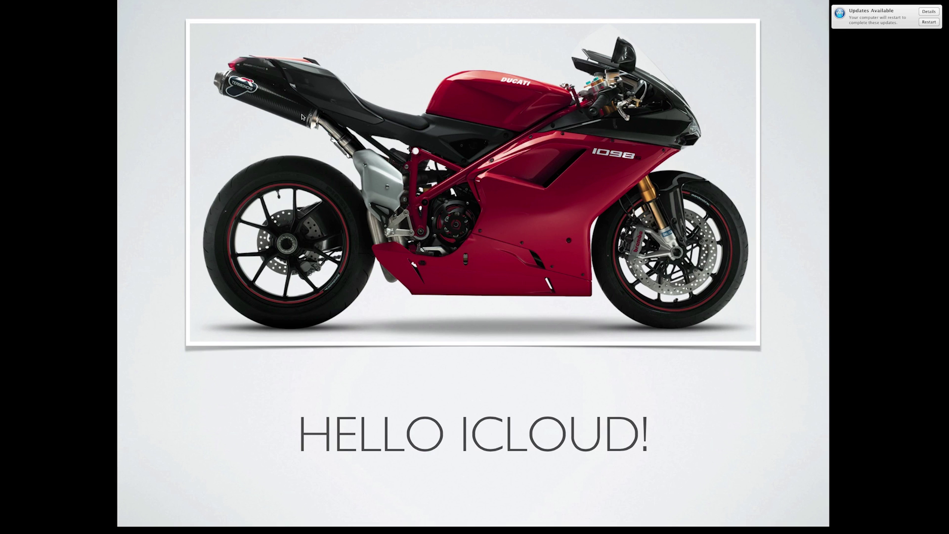
key("Right")
key("Right")
key("Right")
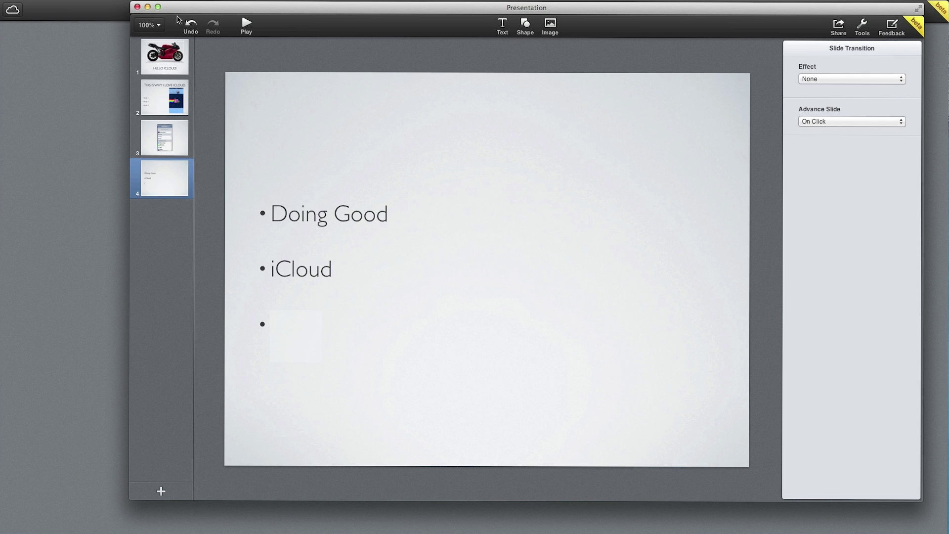
left_click(137, 7)
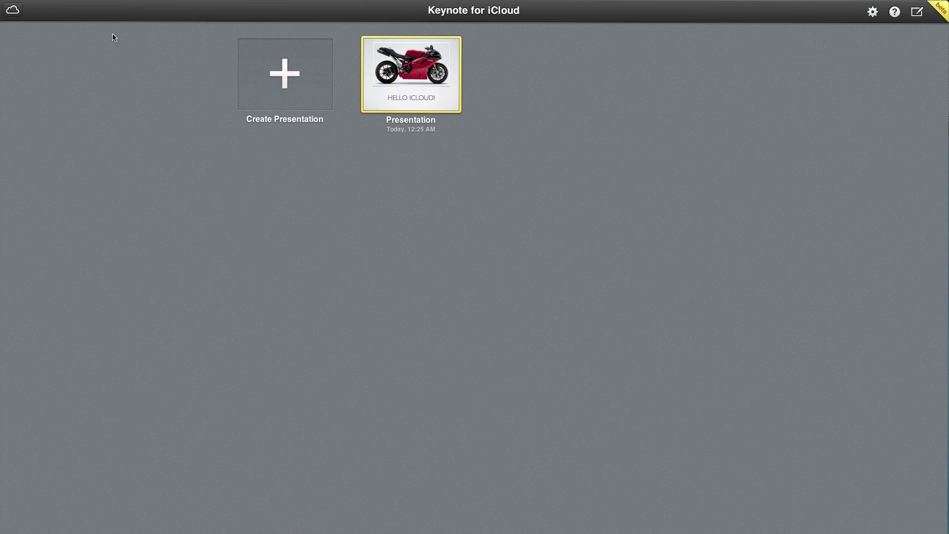
Go back to the iCloud home screen, peek into Pages for iCloud, then return home
left_click(12, 9)
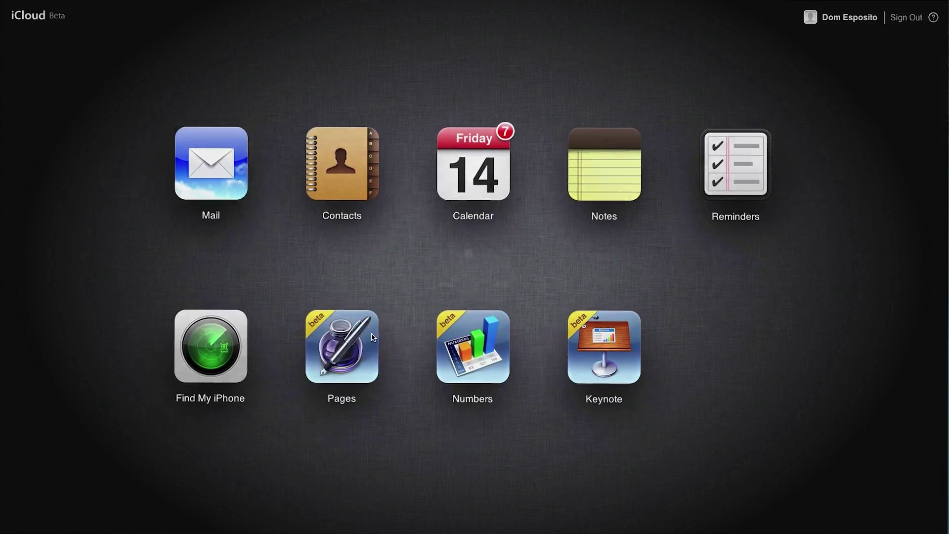
left_click(373, 338)
left_click(19, 15)
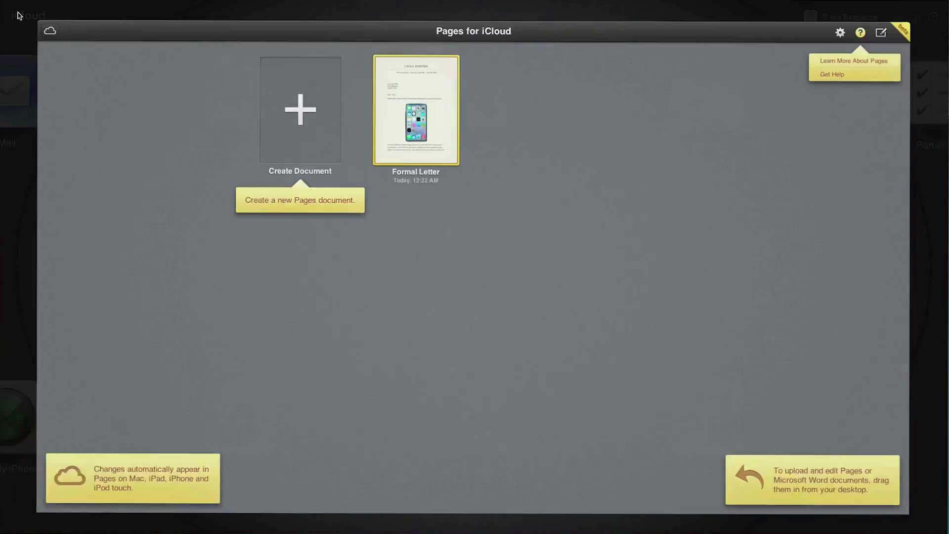
Browse the Numbers spreadsheet templates, cancel without creating one, and return to iCloud home
left_click(448, 340)
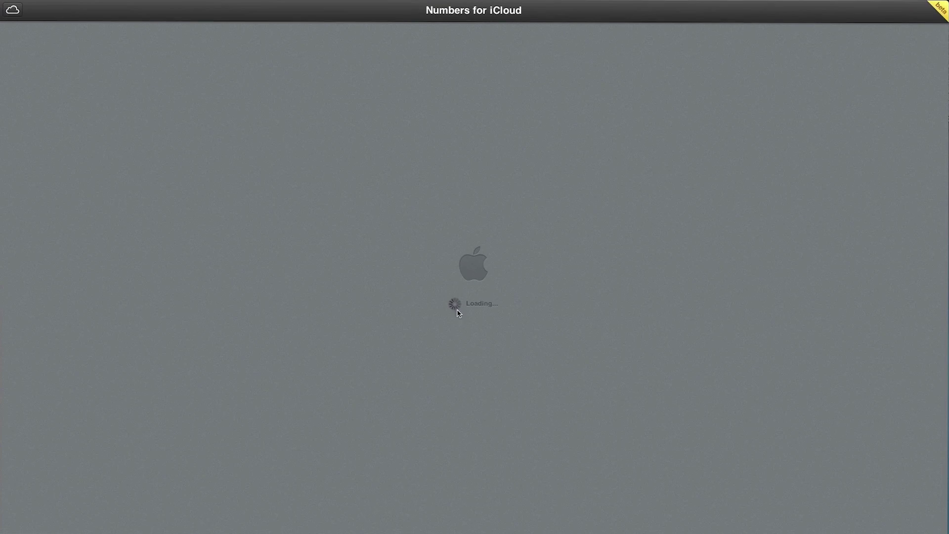
left_click(271, 105)
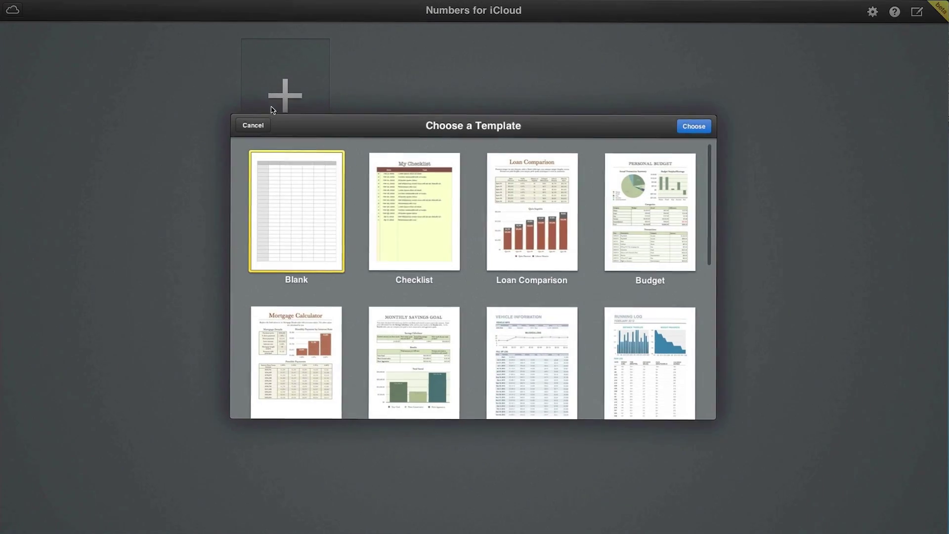
scroll(472, 255, "down", 10)
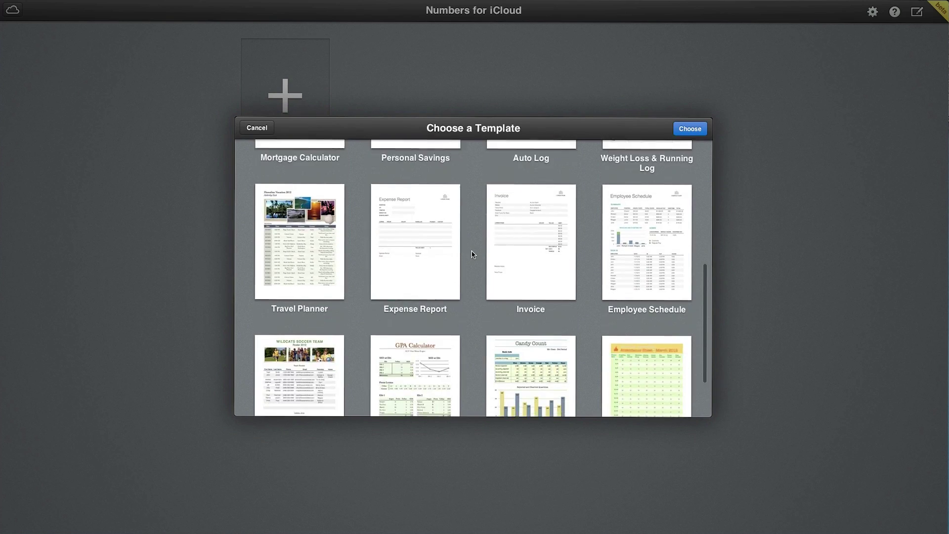
scroll(472, 255, "up", 10)
left_click(258, 129)
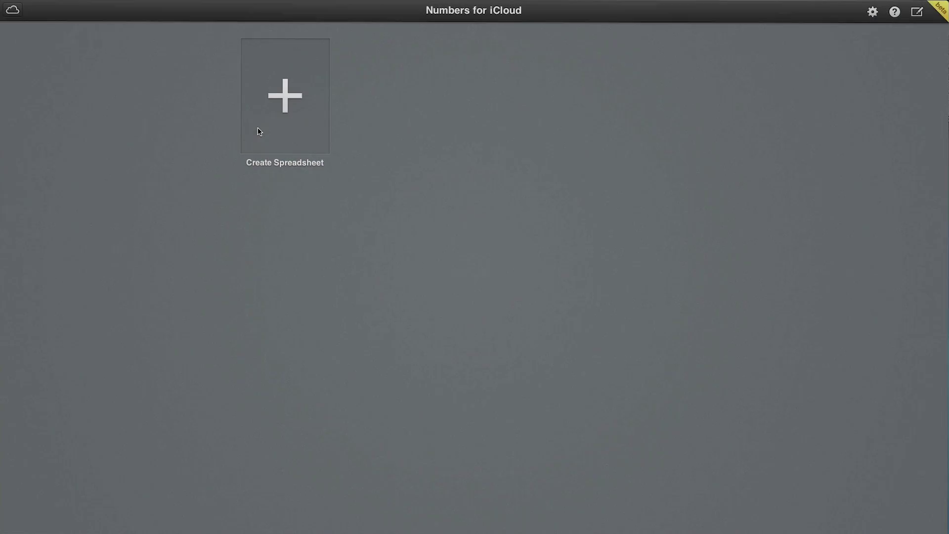
left_click(13, 10)
Browse the Pages document templates, cancel without creating a document, and return to iCloud home
left_click(349, 338)
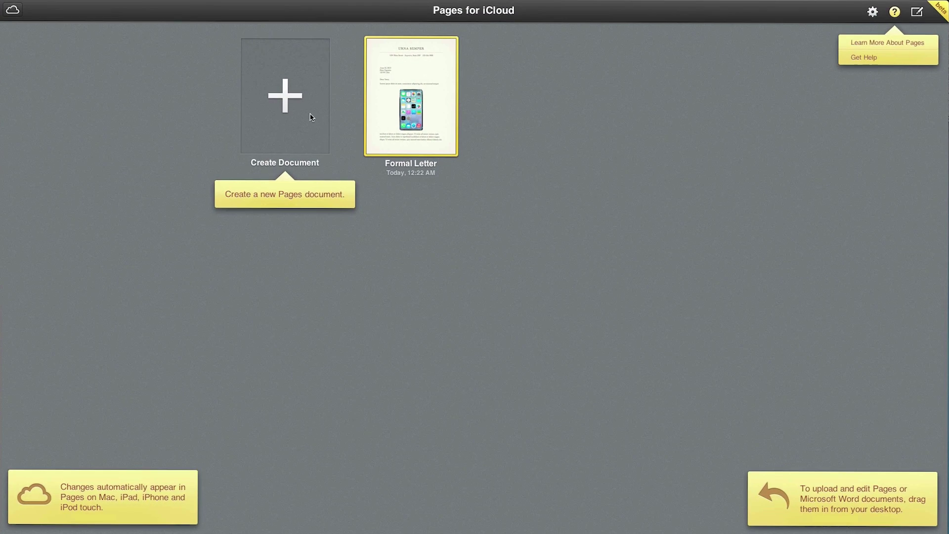
left_click(311, 117)
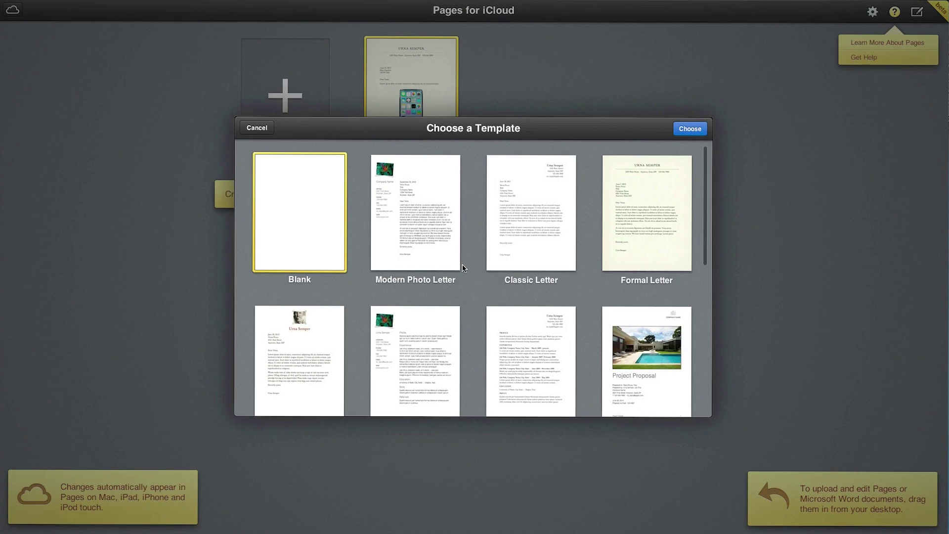
scroll(463, 268, "down", 3)
scroll(463, 268, "down", 5)
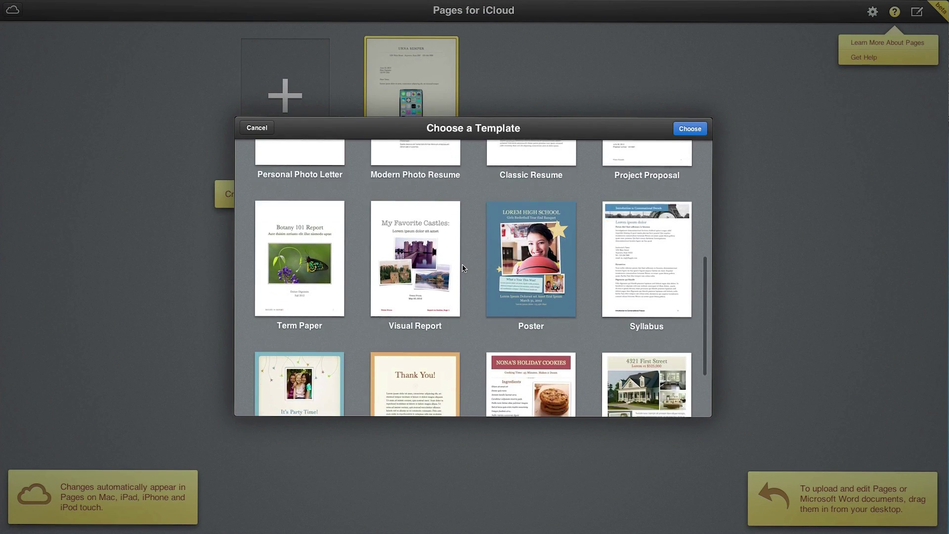
left_click(265, 128)
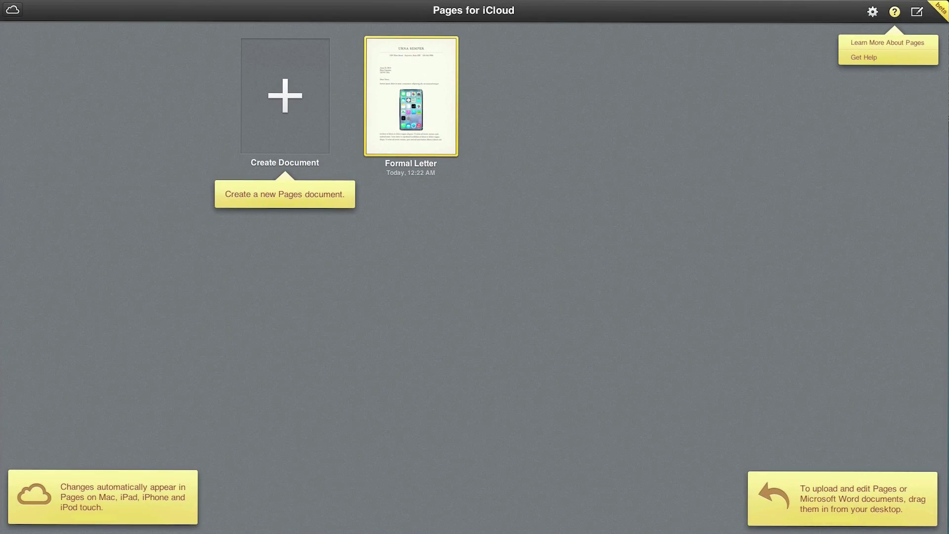
left_click(13, 10)
Open Keynote for iCloud and dismiss the theme chooser without creating a presentation
left_click(595, 341)
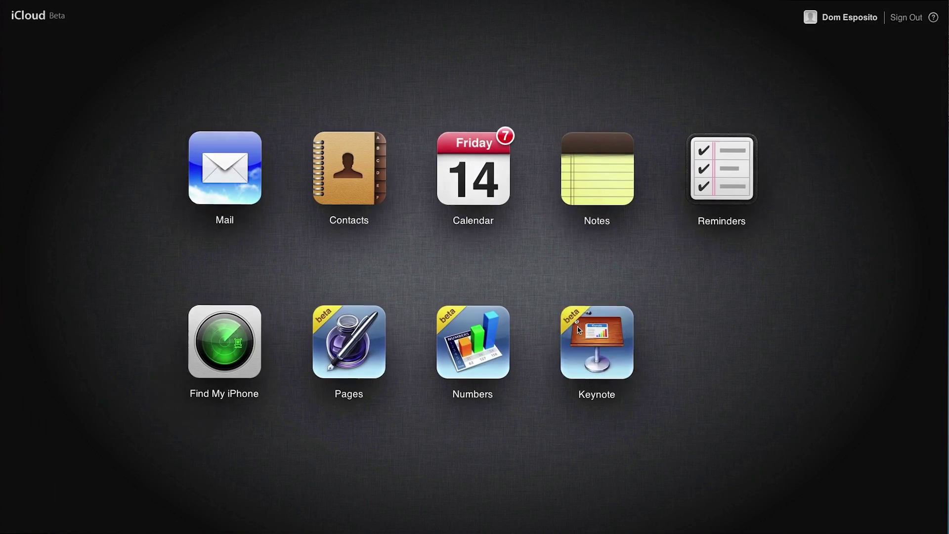
left_click(319, 103)
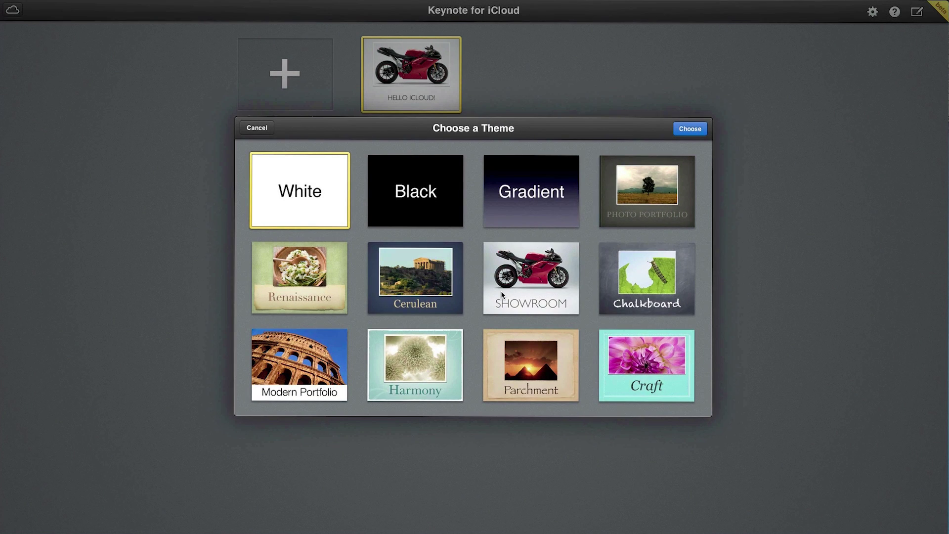
left_click(270, 128)
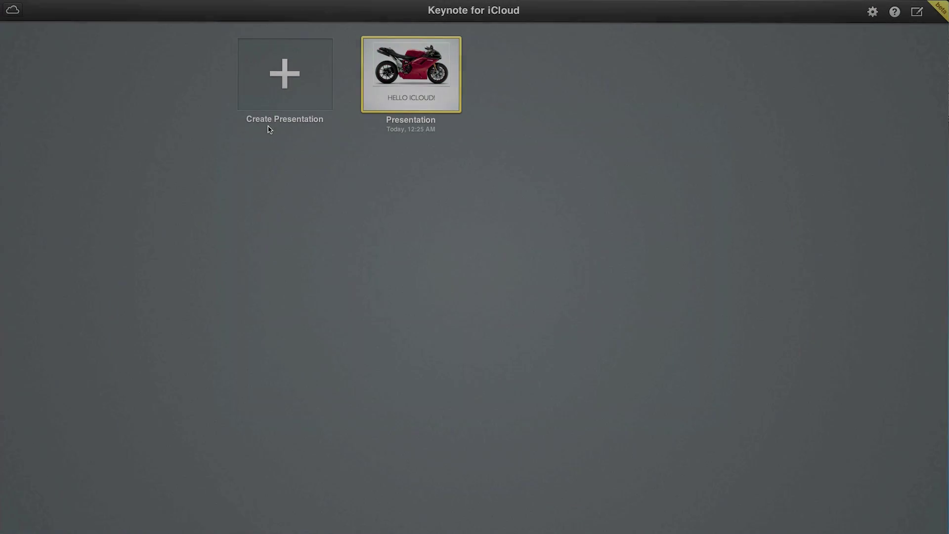
Leave Keynote's document manager for the iCloud home screen via the cloud icon
left_click(17, 8)
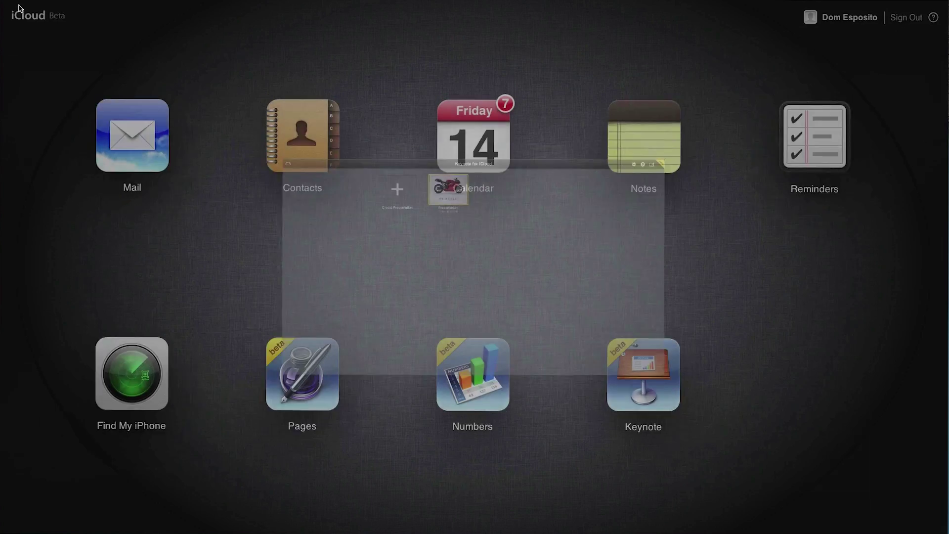